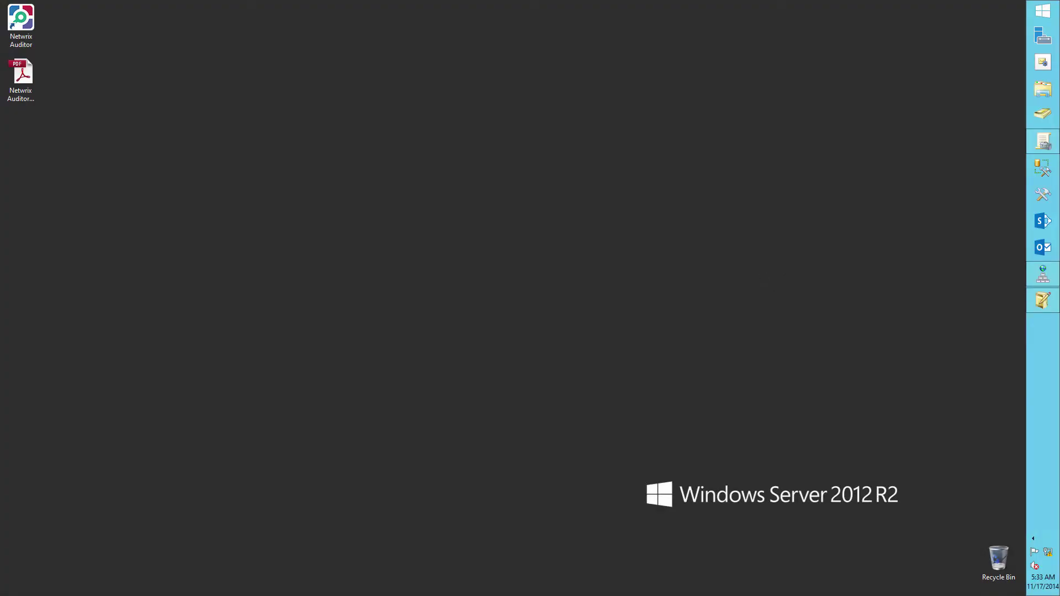
Step: Open the Default Domain Policy for editing and expand Computer Configuration
left_click(1043, 141)
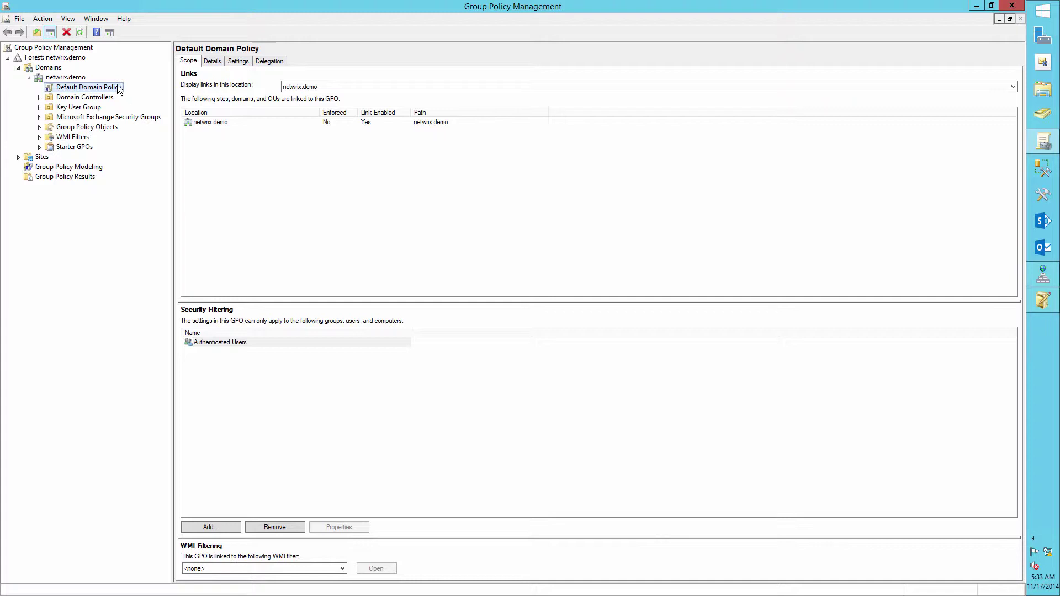
right_click(118, 89)
left_click(132, 93)
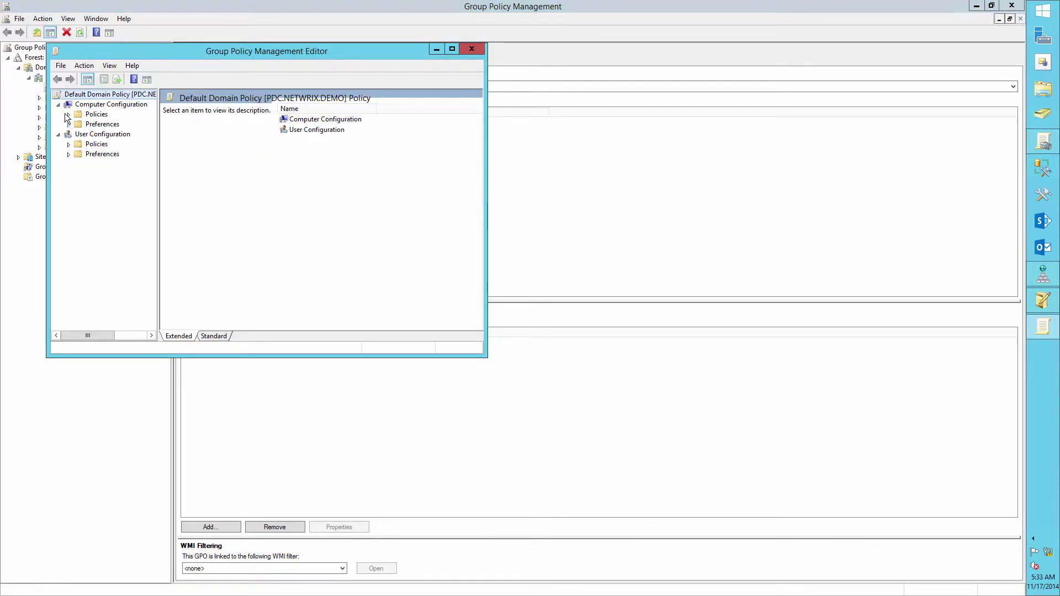
left_click(68, 114)
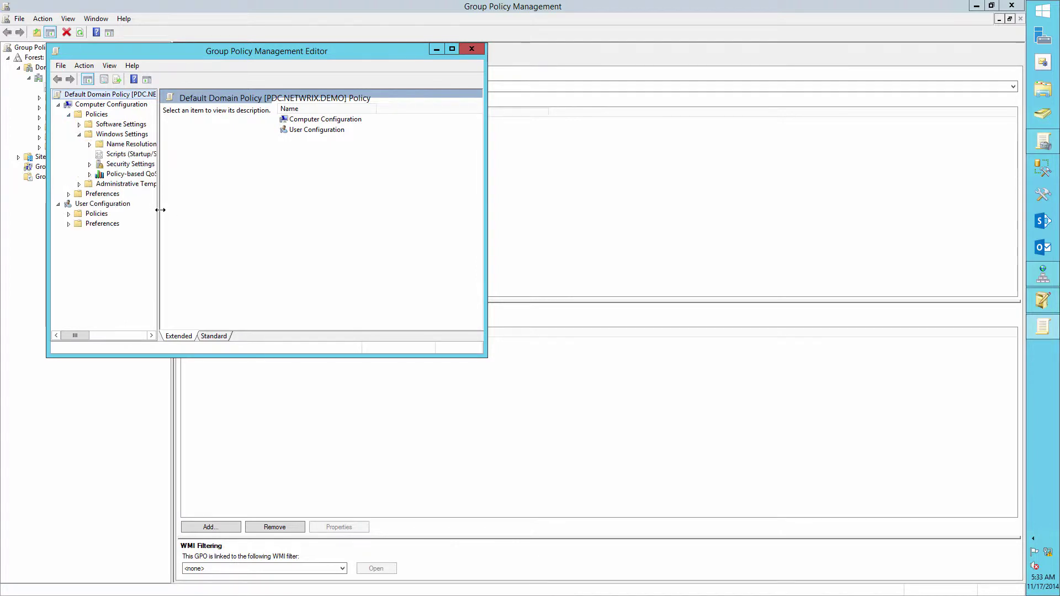
left_click_drag(159, 209, 221, 222)
Step: Under Local Policies > Audit Policy, set Audit directory service access to Success and close the editor
left_click(90, 164)
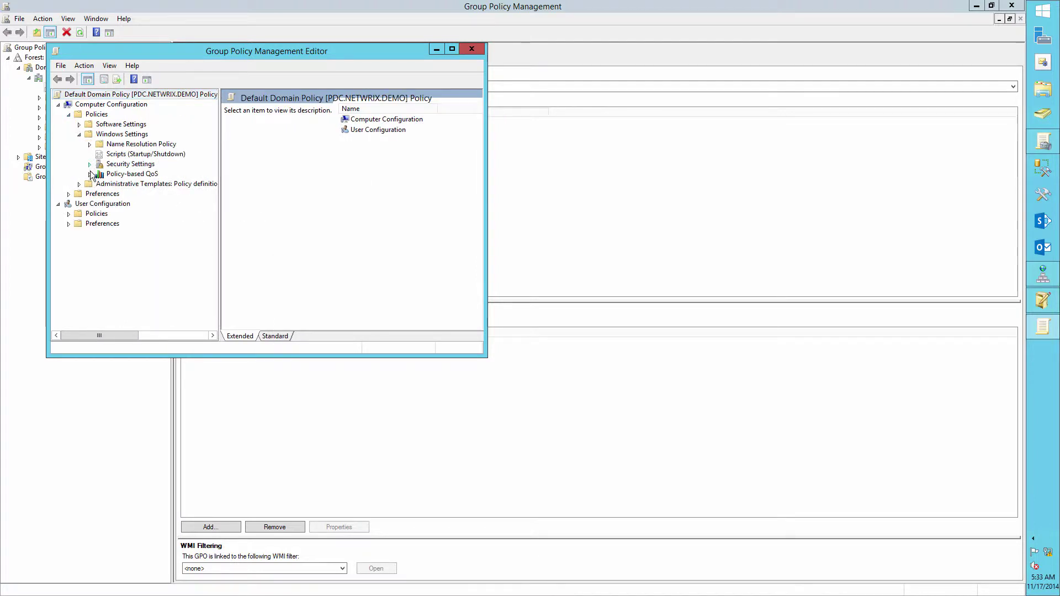
left_click(100, 175)
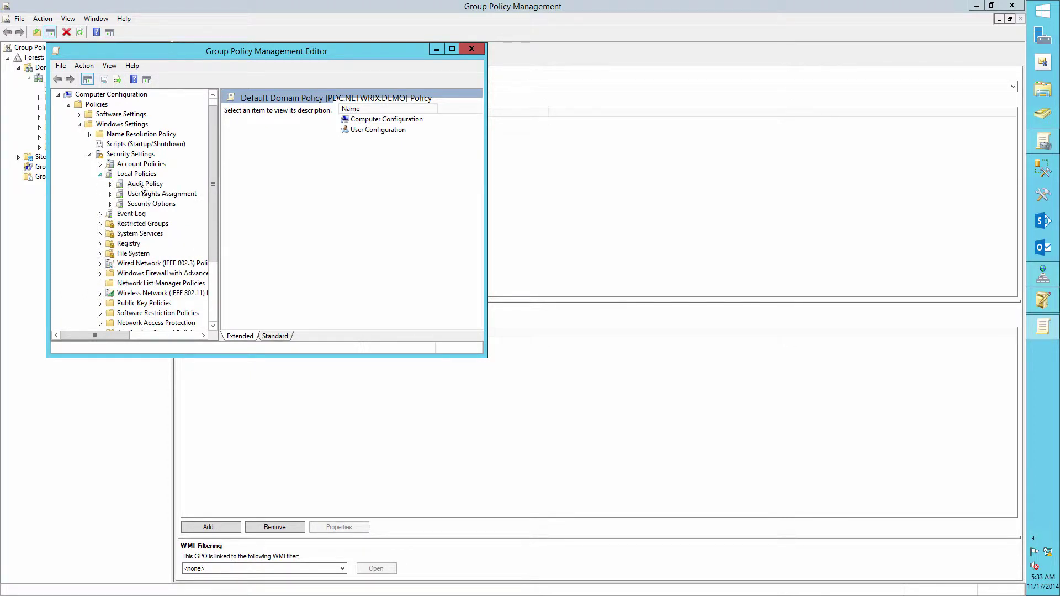
double_click(284, 128)
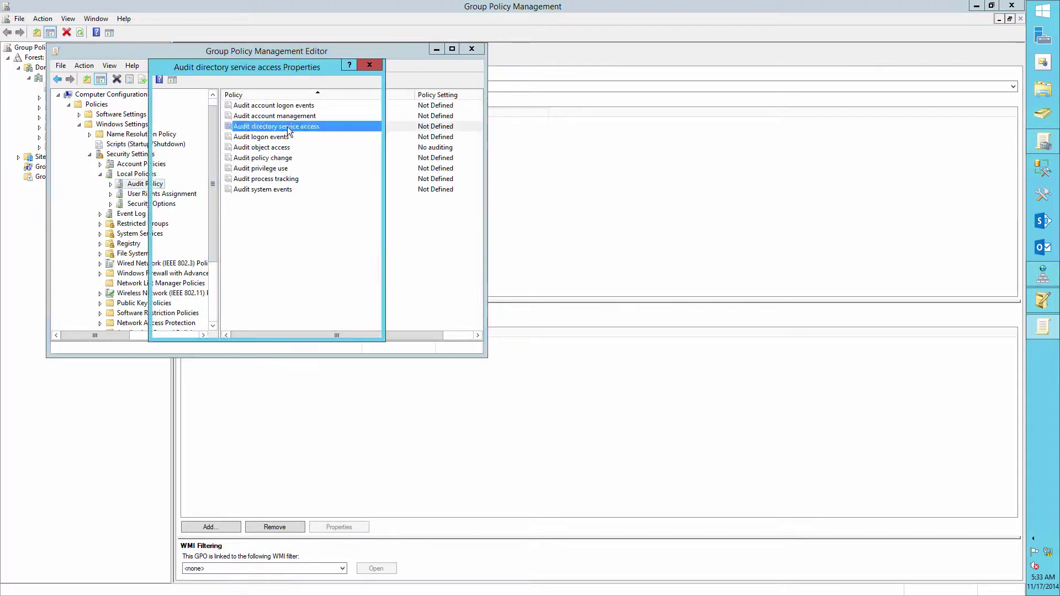
left_click(168, 132)
left_click(179, 159)
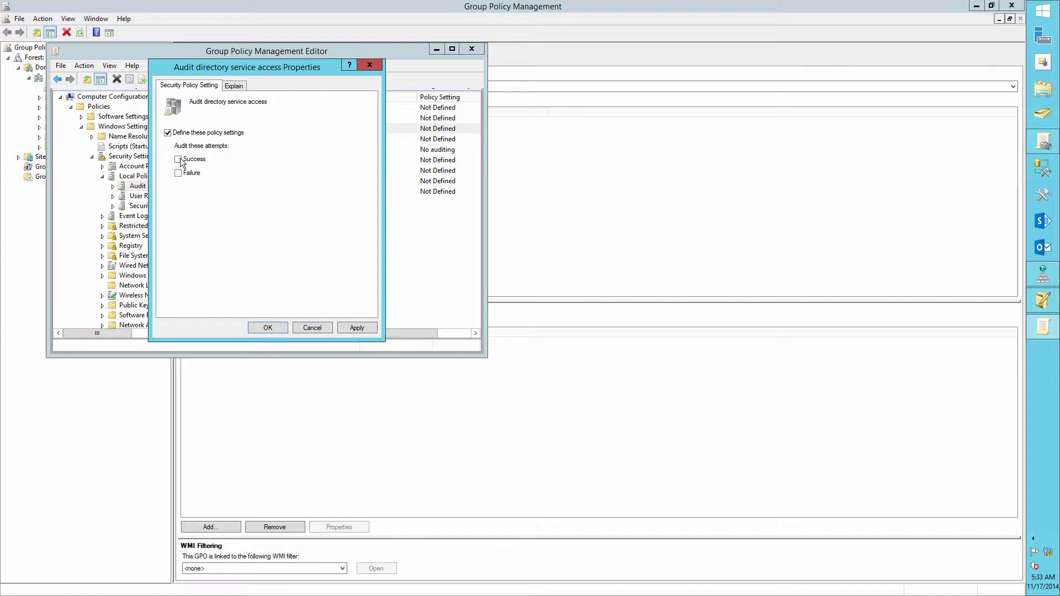
key("Return")
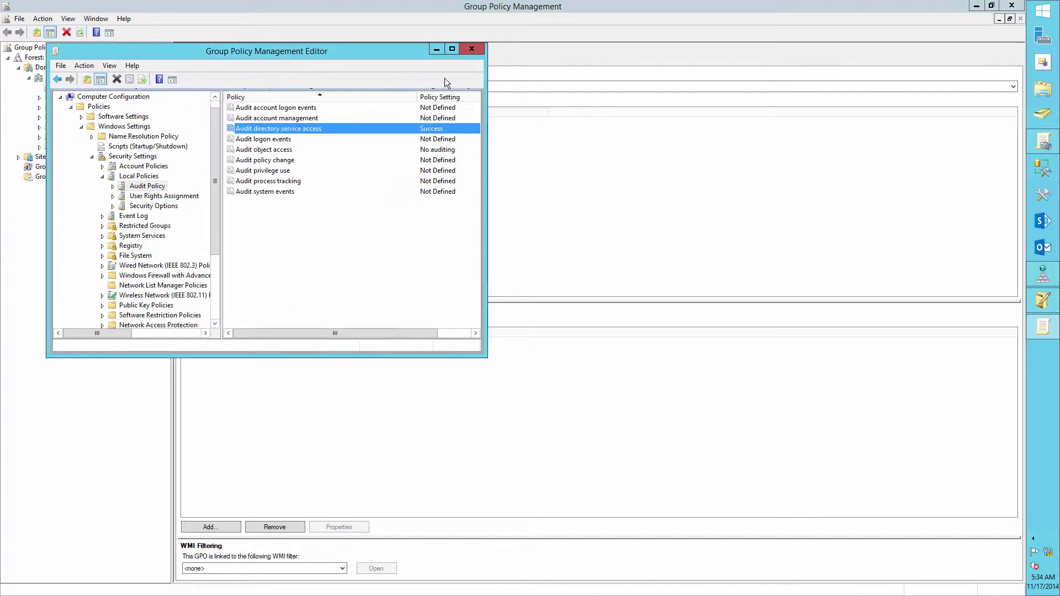
left_click(472, 49)
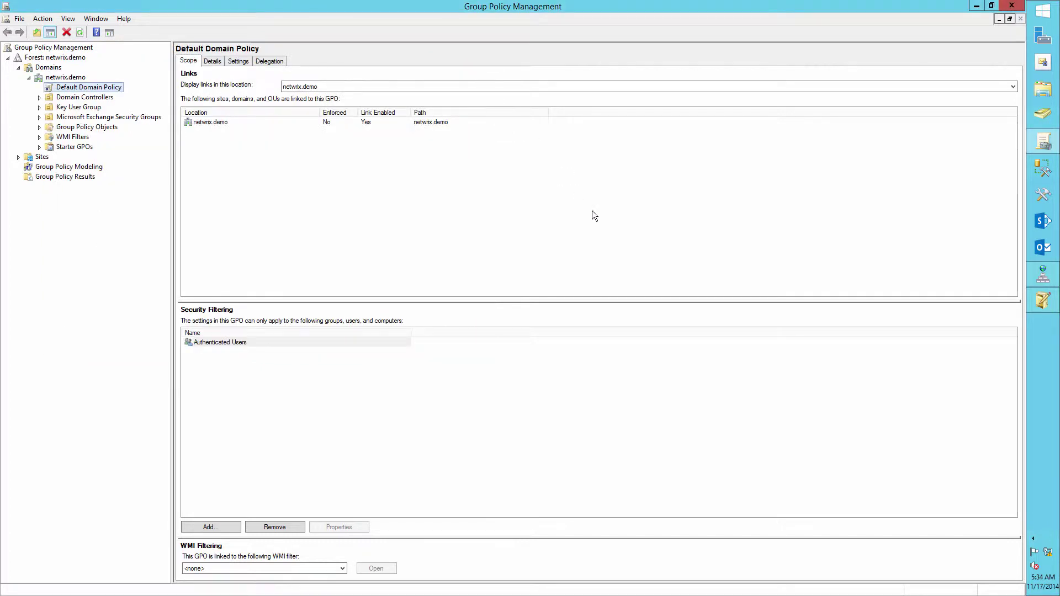
Step: Run gpupdate /force, then pick adsiedit.msc from the Run prompt suggestions
key("super+r")
key("Return")
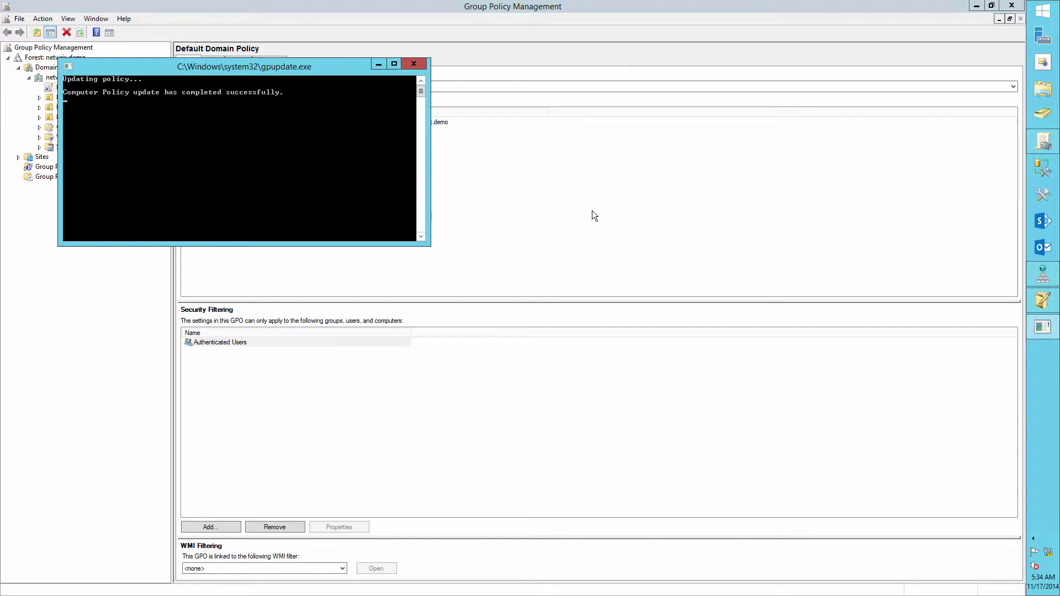
key("super+r")
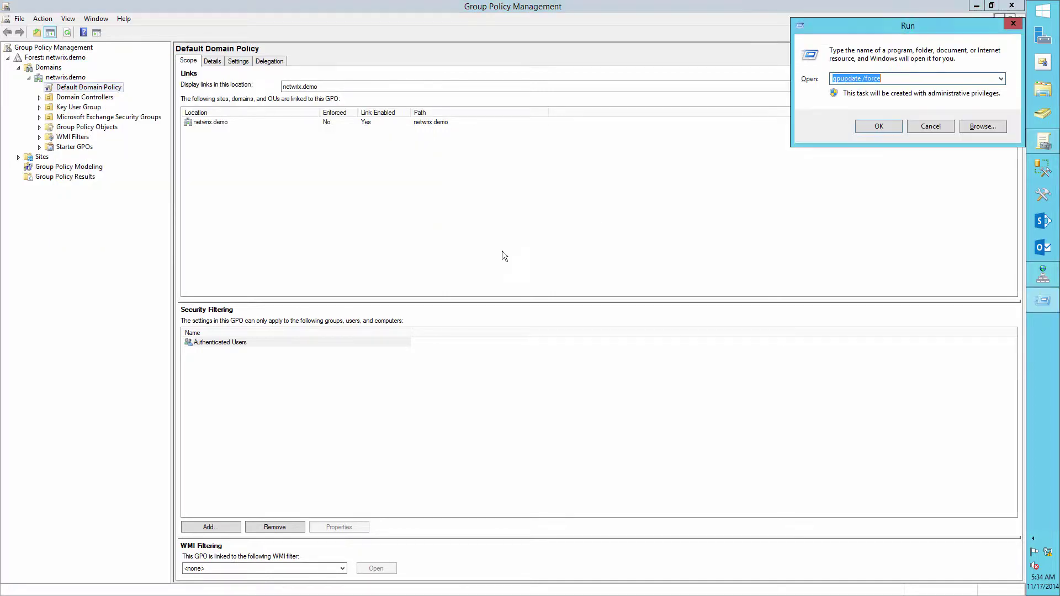
type("ads")
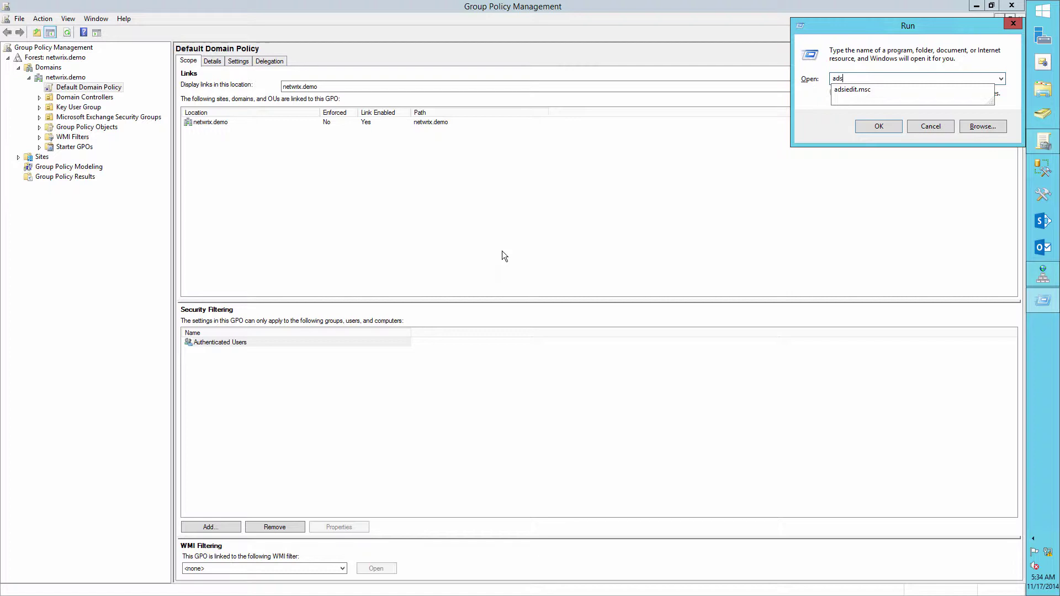
key("Down")
Step: Launch ADSI Edit and connect to the Default naming context
key("Return")
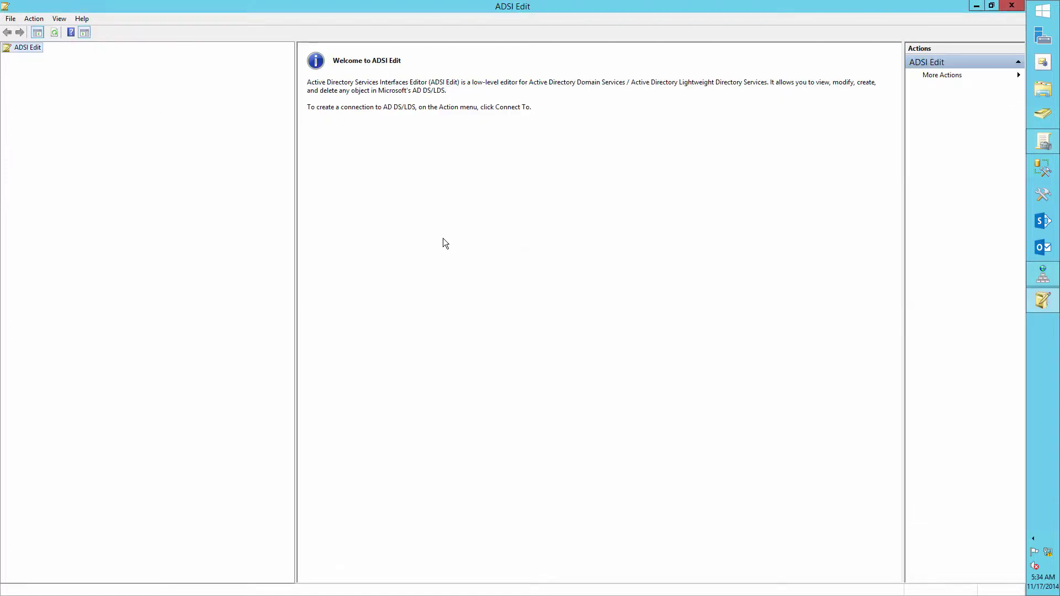
right_click(36, 48)
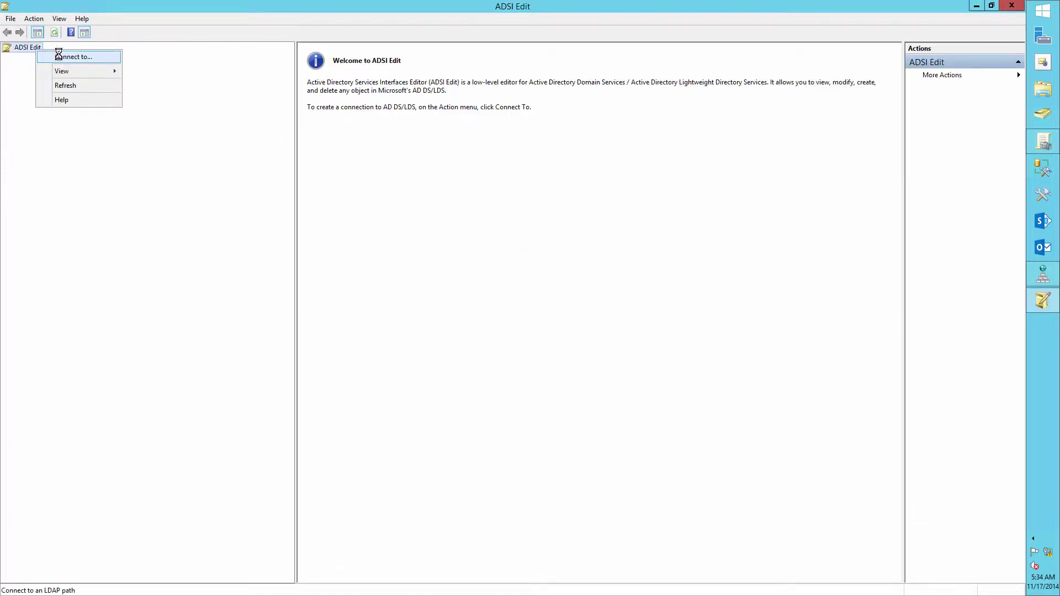
left_click(61, 55)
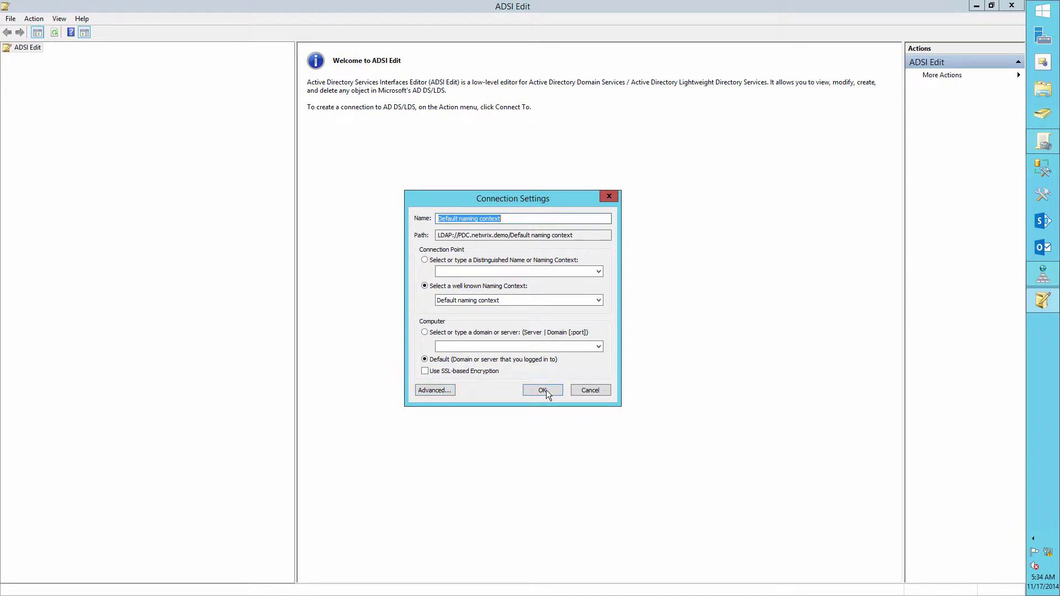
left_click(543, 391)
Step: Expand Default naming context > DC=netwrix,DC=demo > CN=System to list its children
left_click(24, 58)
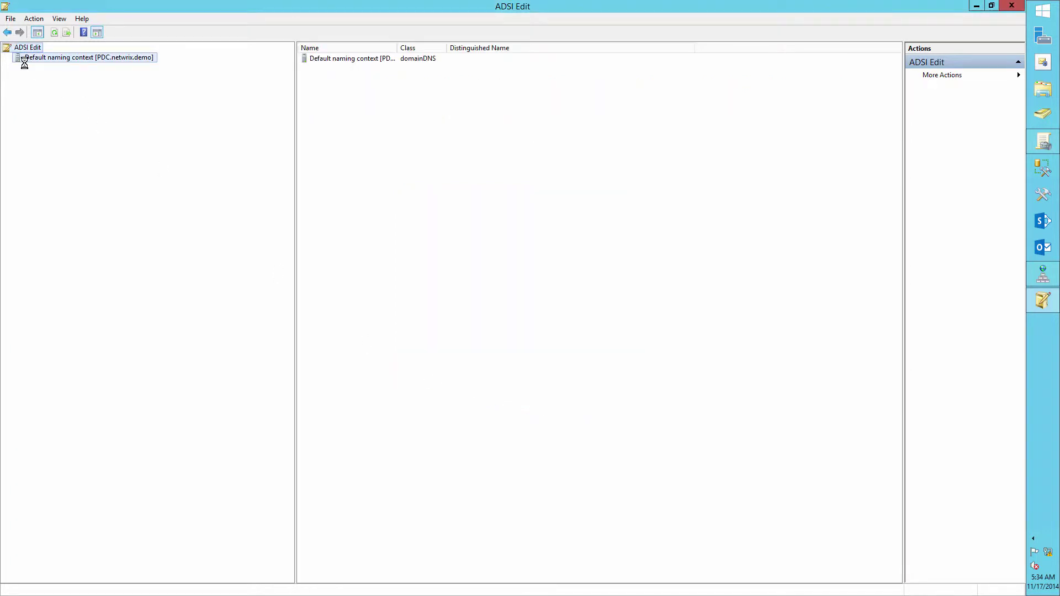
left_click(8, 57)
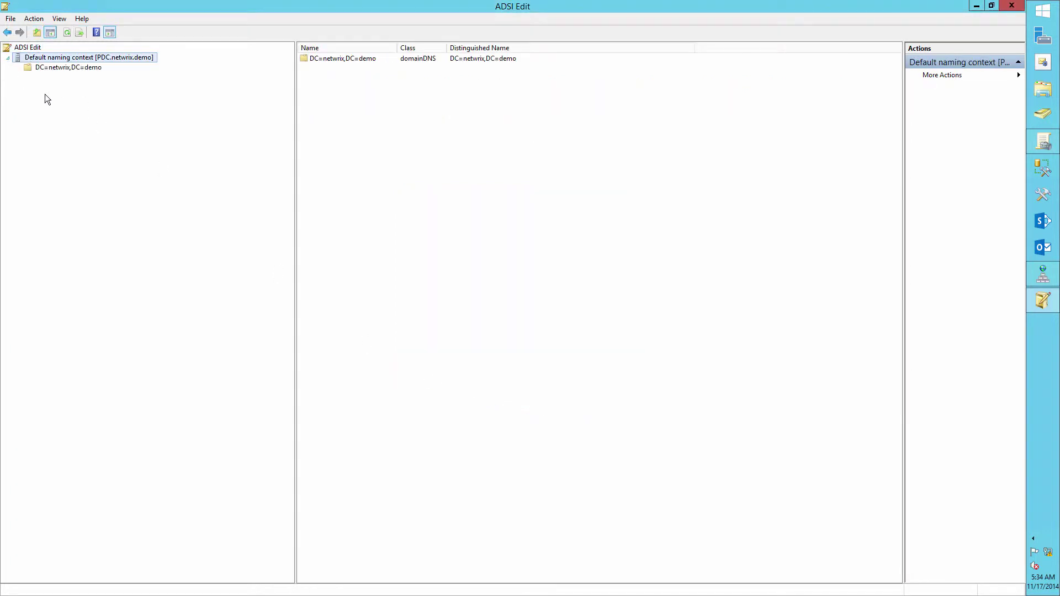
left_click(17, 70)
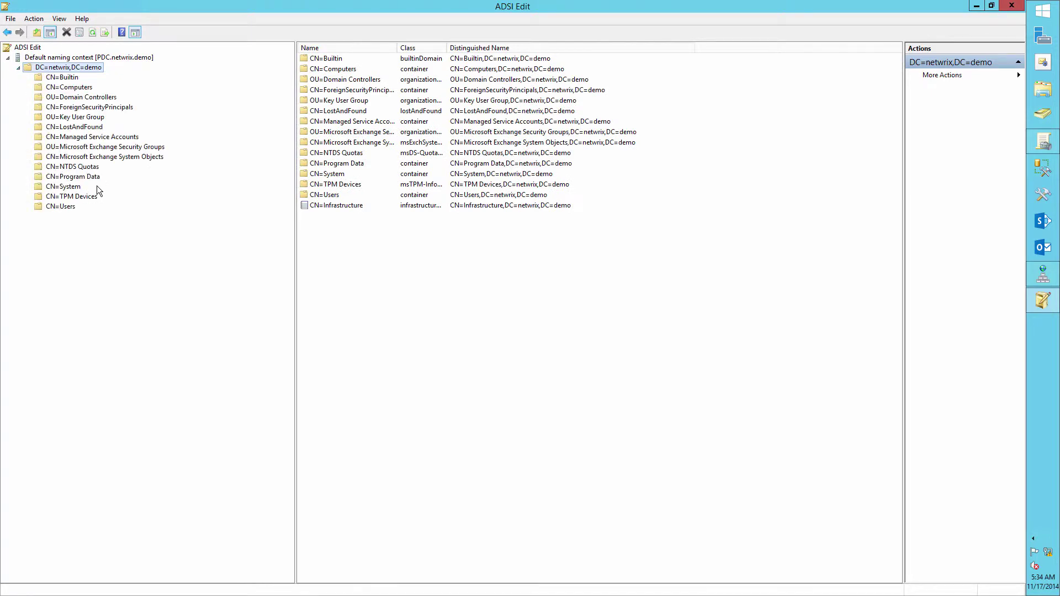
left_click(67, 187)
left_click(28, 187)
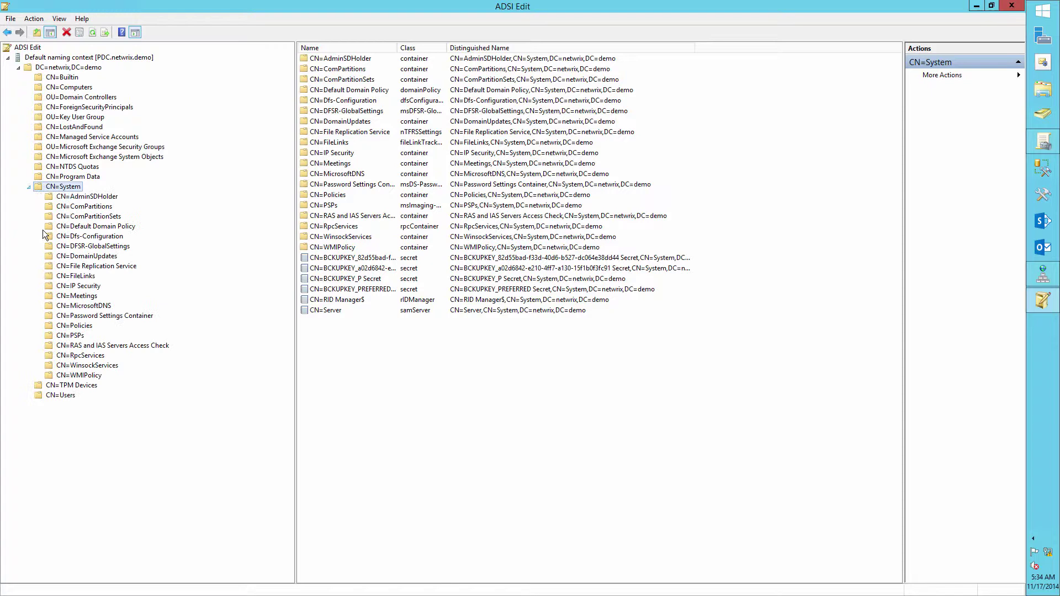
Step: From CN=MicrosoftDNS Properties, go to Security > Advanced > Auditing and add an entry
right_click(77, 309)
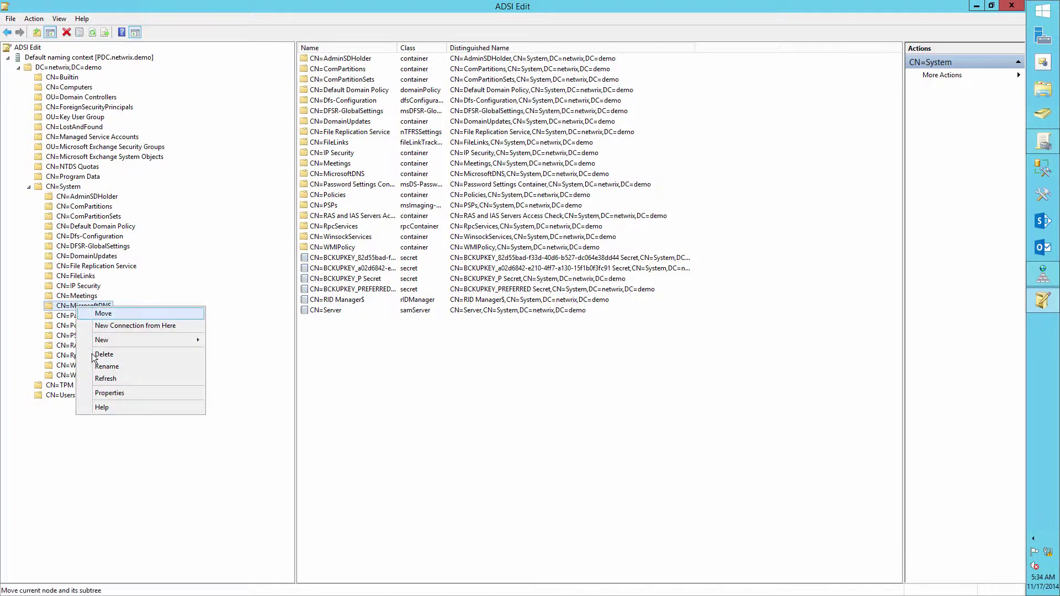
left_click(99, 392)
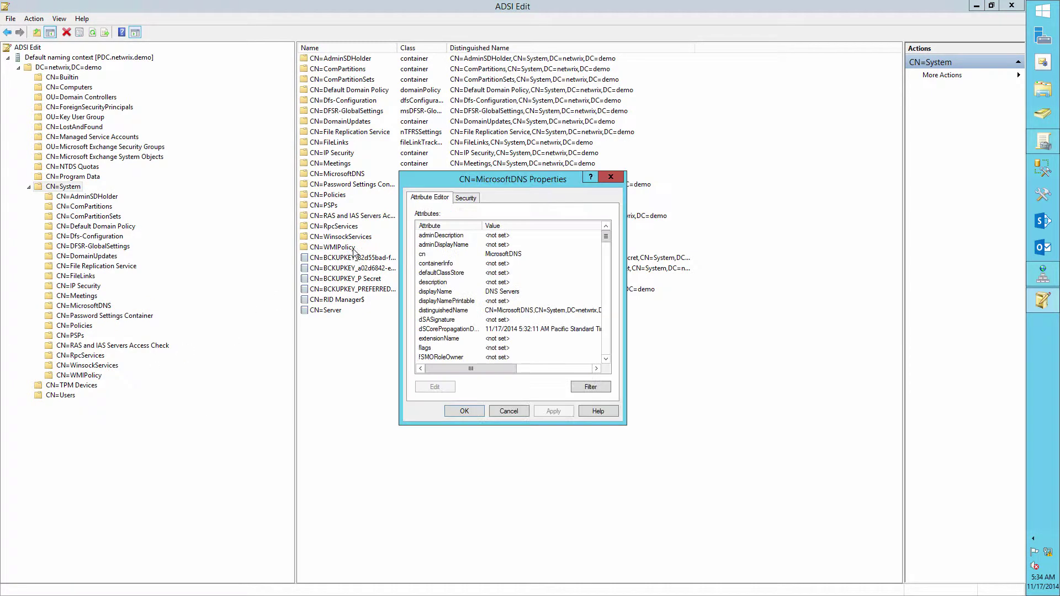
left_click(466, 197)
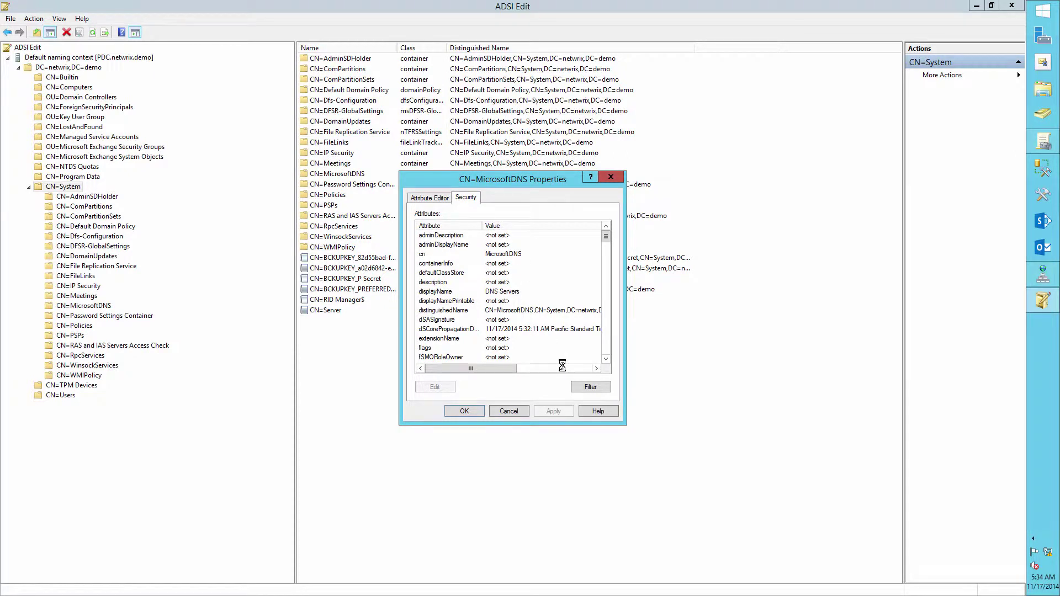
left_click(581, 371)
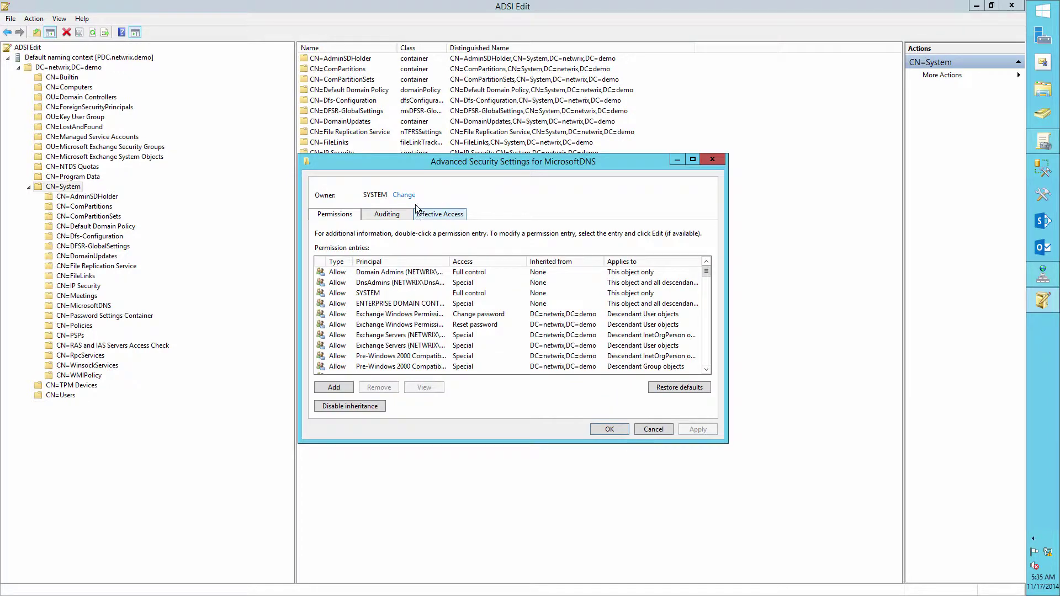
left_click(403, 217)
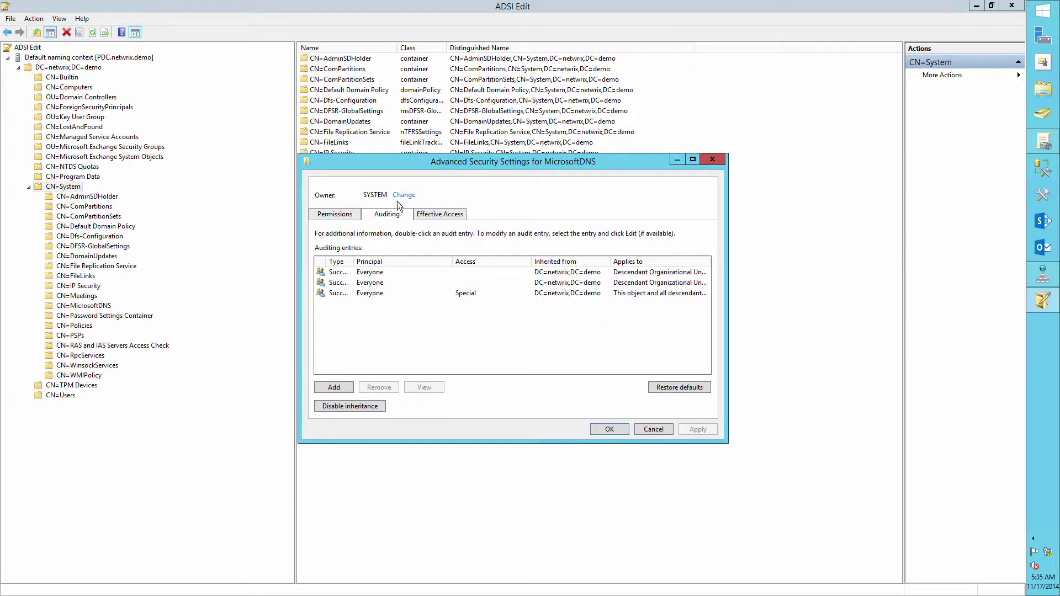
left_click(336, 387)
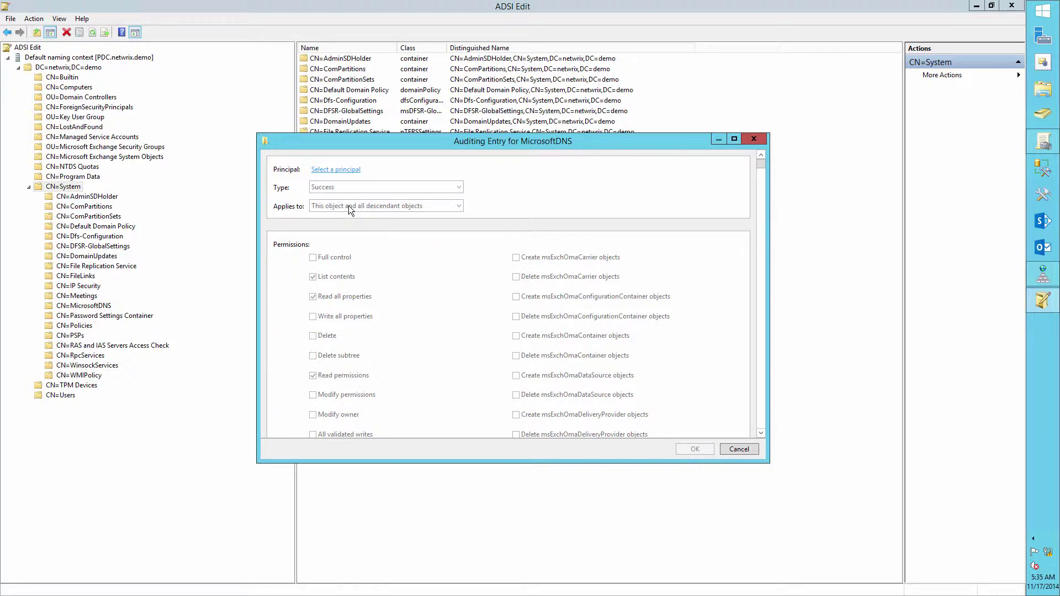
Step: Set the auditing entry's principal to Everyone
type("e")
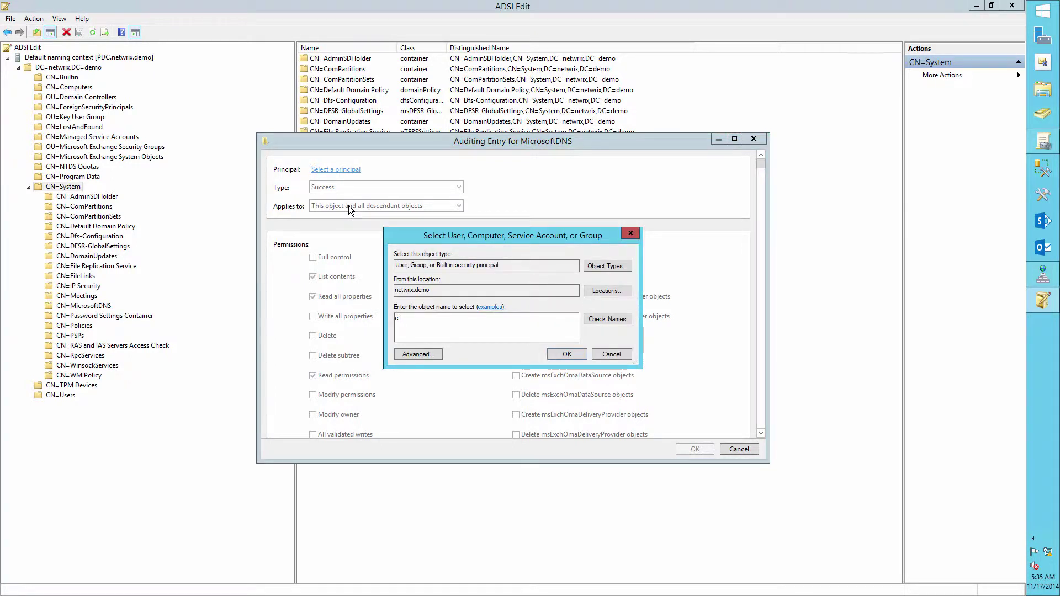
type("very")
left_click(610, 325)
left_click(551, 355)
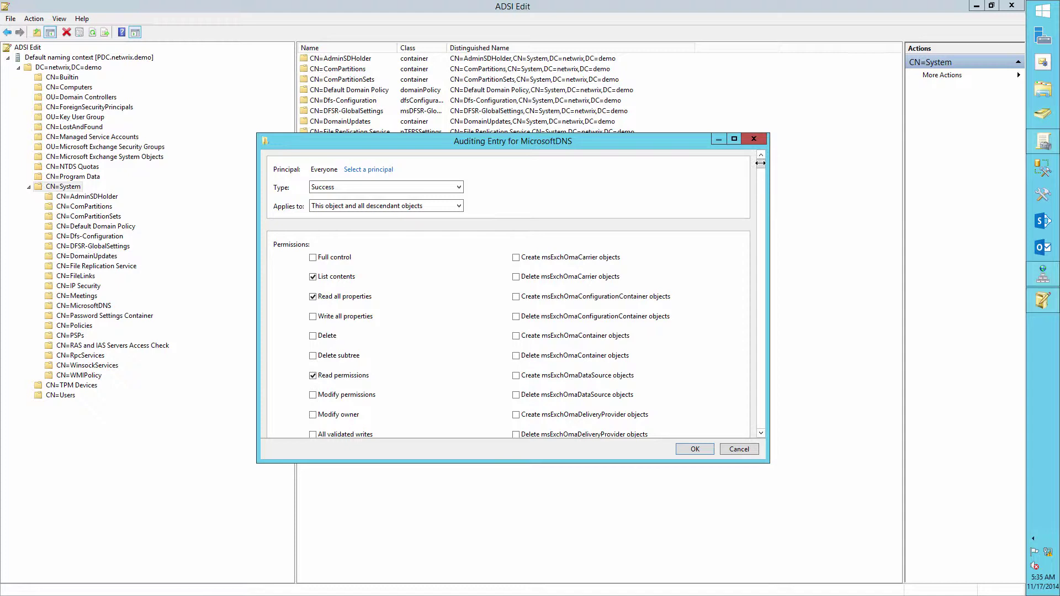
Step: Clear all permissions, audit Write all properties and Delete, and save the entry
scroll(761, 435, "down", 20)
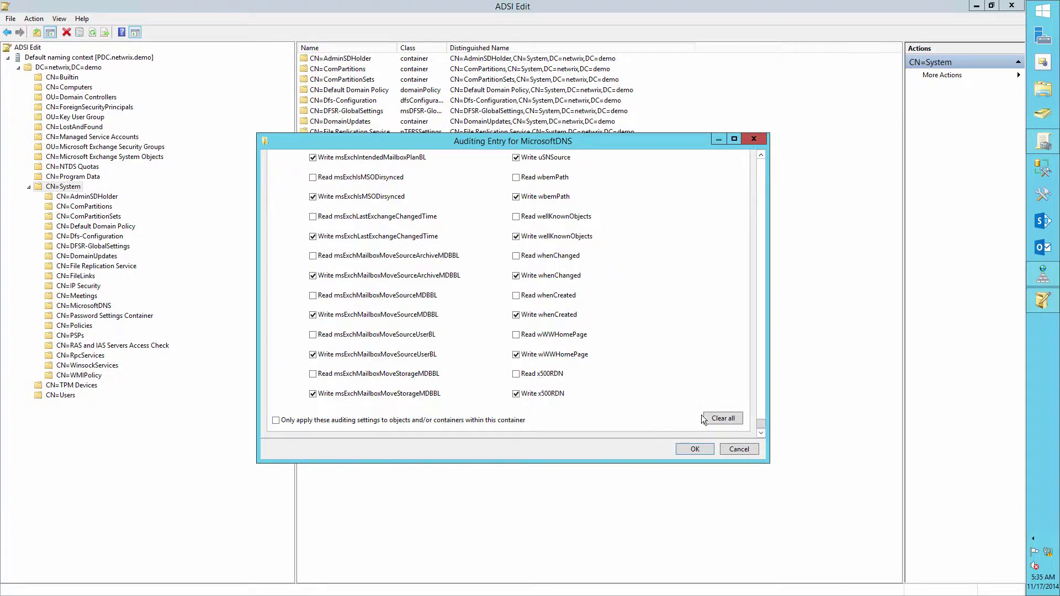
left_click(723, 418)
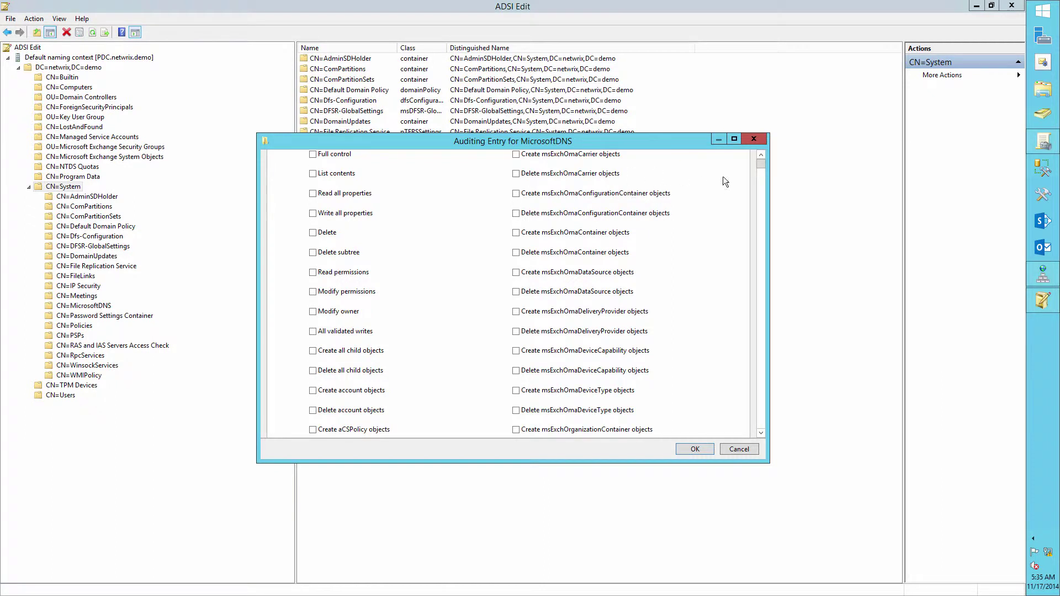
scroll(747, 171, "up", 4)
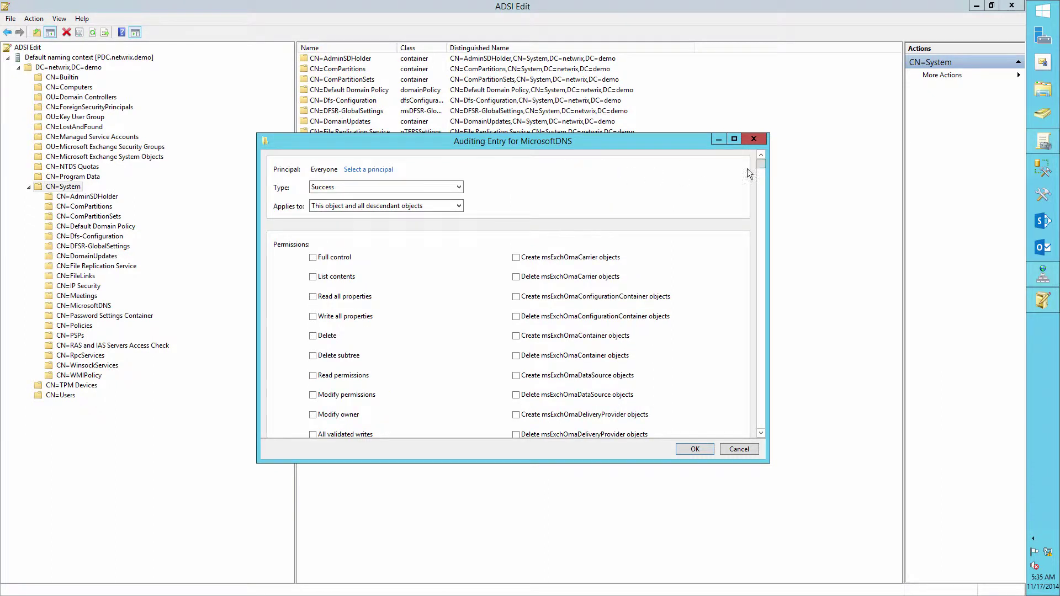
left_click(313, 300)
left_click(312, 320)
left_click(313, 336)
left_click(687, 451)
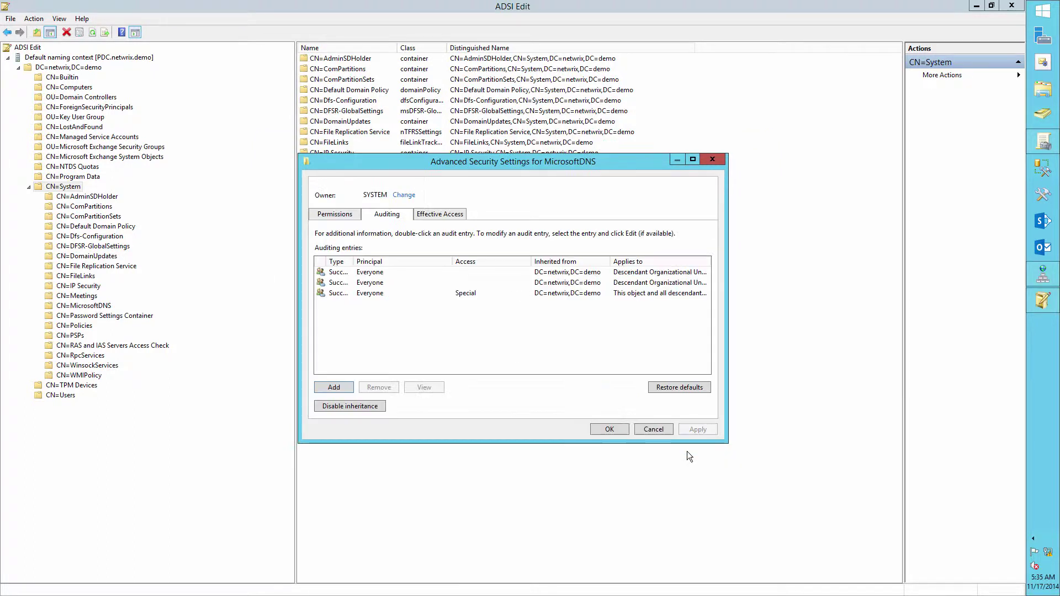
Step: Apply the MicrosoftDNS auditing, then add a new auditing entry on the netwrix.demo zone
left_click(610, 428)
left_click(481, 413)
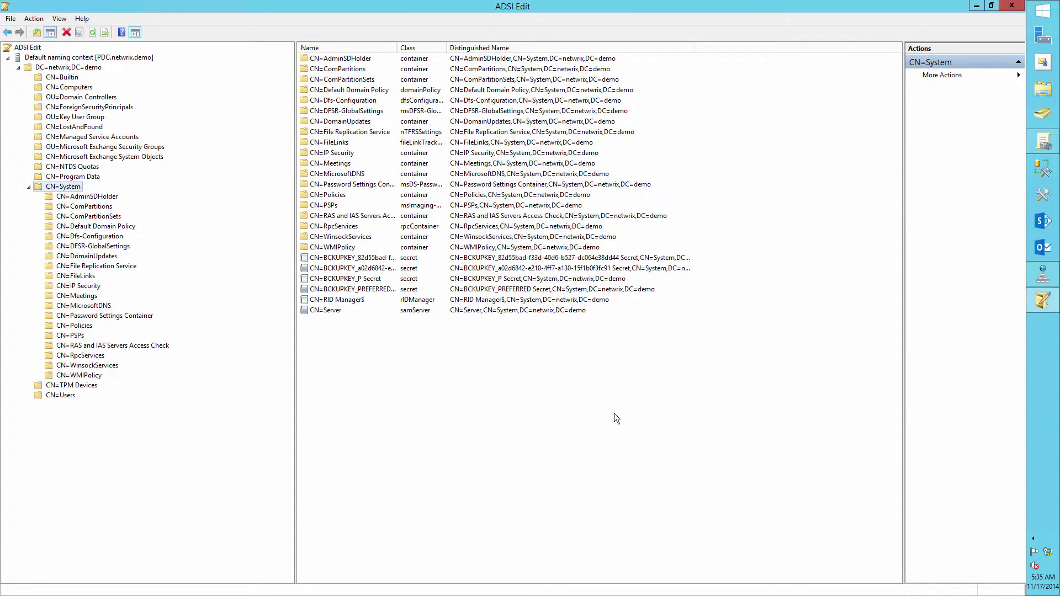
left_click(1041, 274)
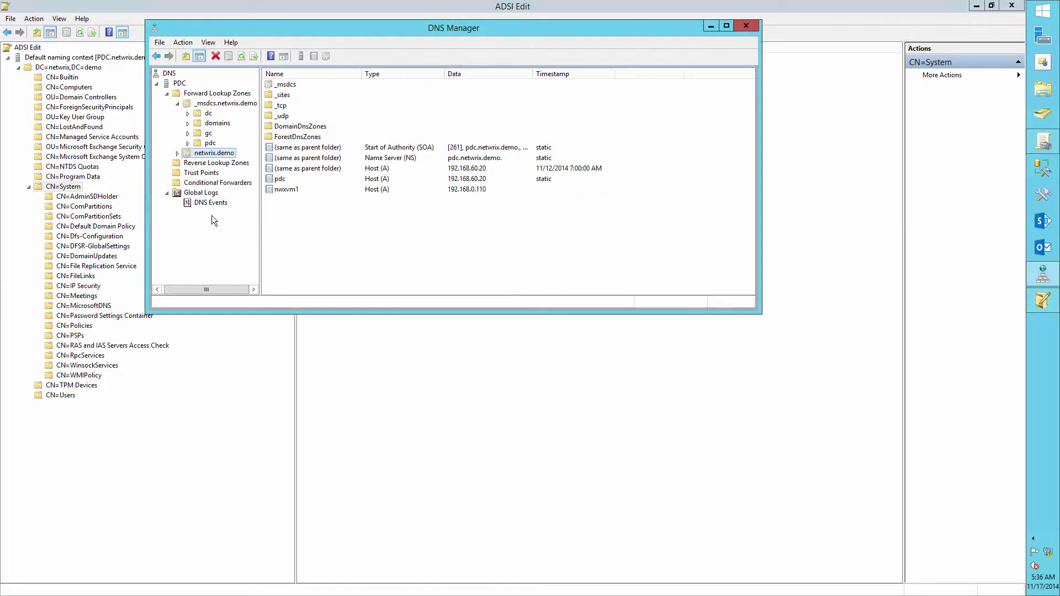
right_click(221, 154)
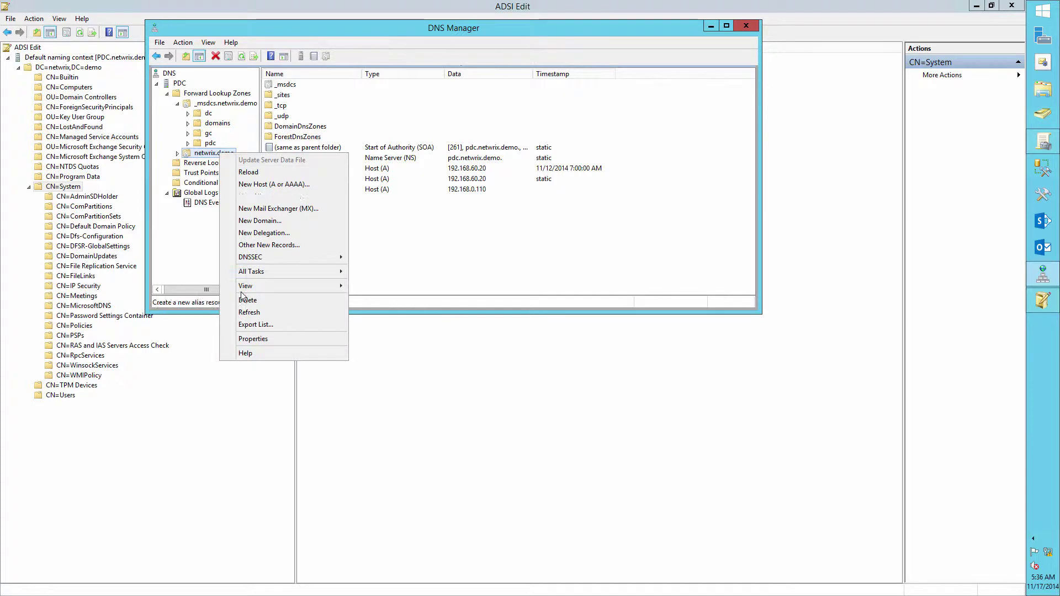
left_click(248, 338)
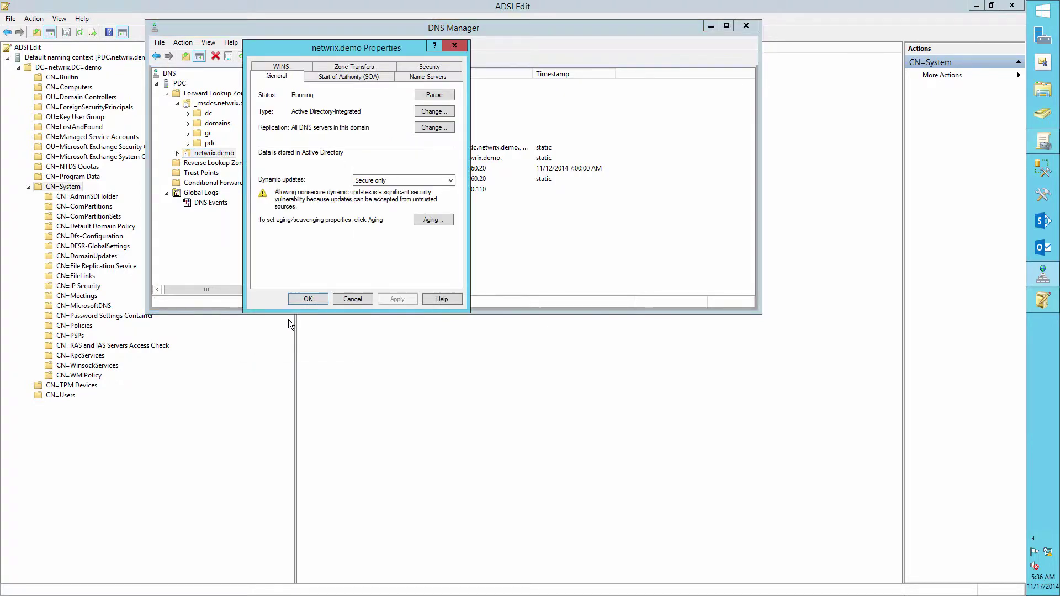
left_click(435, 64)
left_click(428, 264)
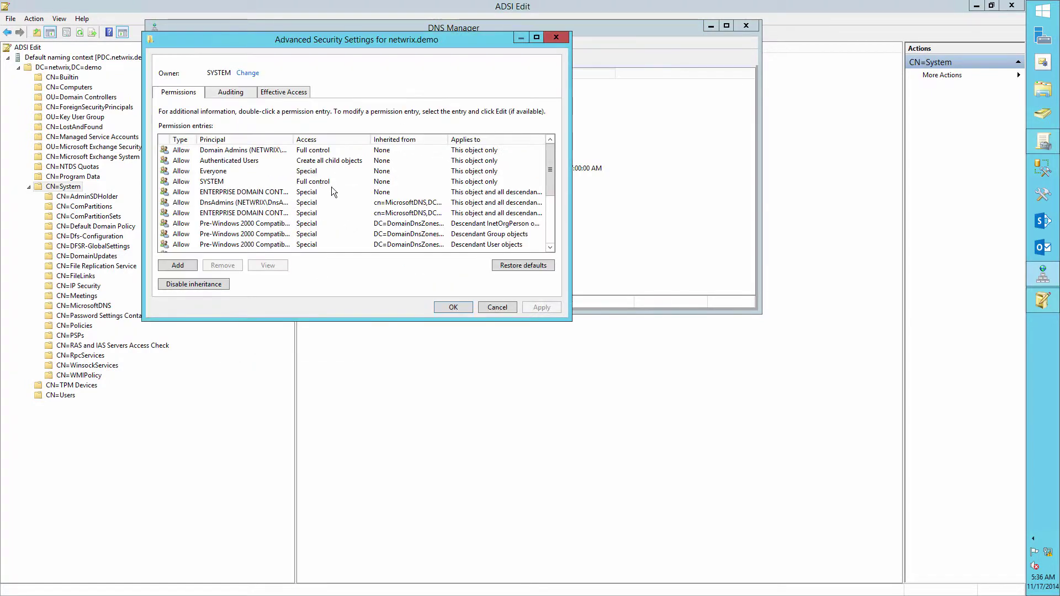
left_click(230, 93)
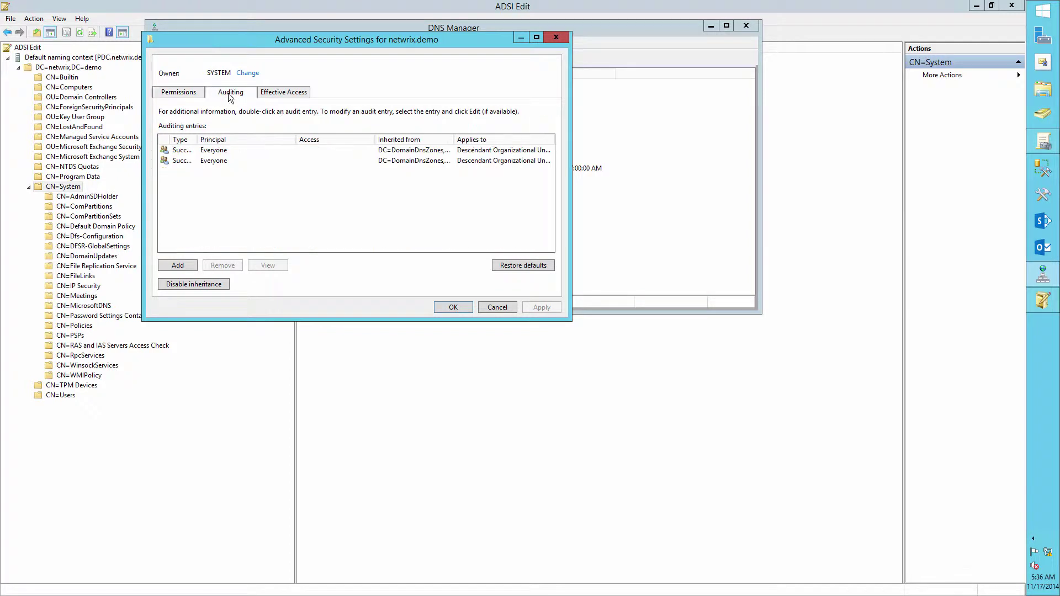
left_click(183, 266)
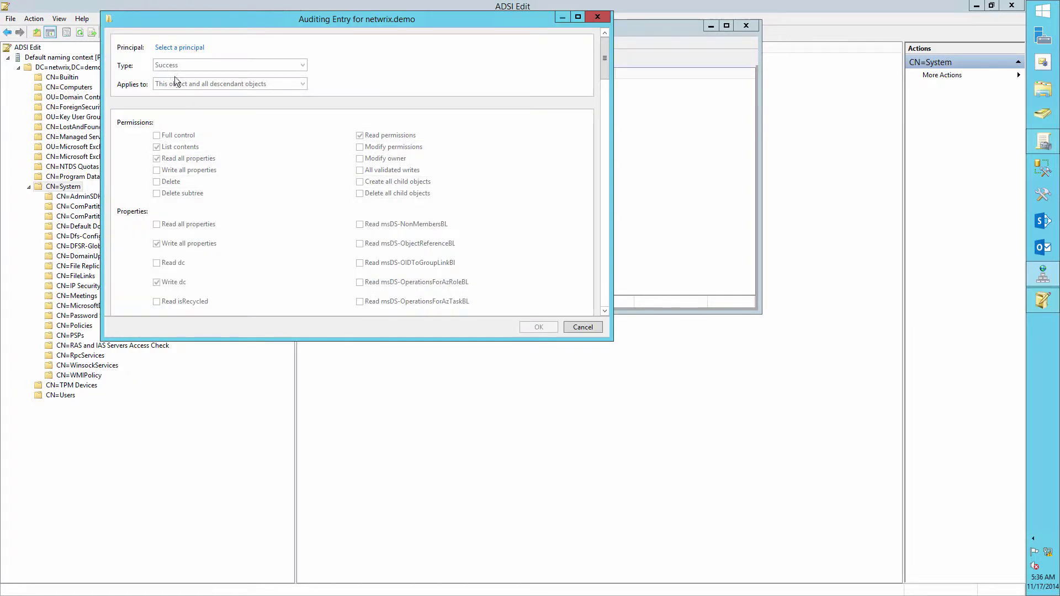
Step: Choose Everyone as the principal for the zone's auditing entry
left_click(174, 48)
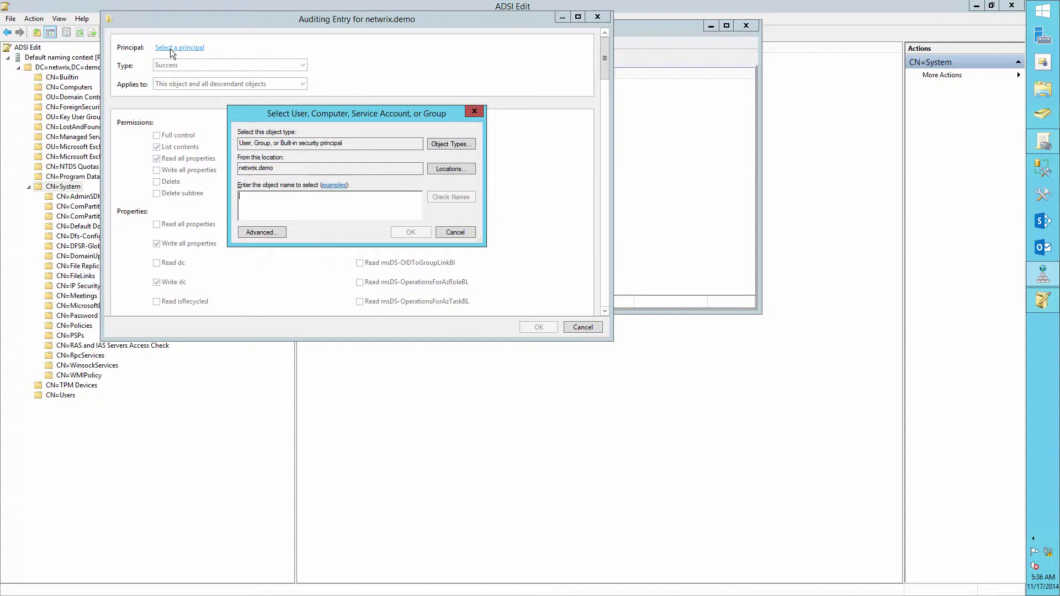
type("every")
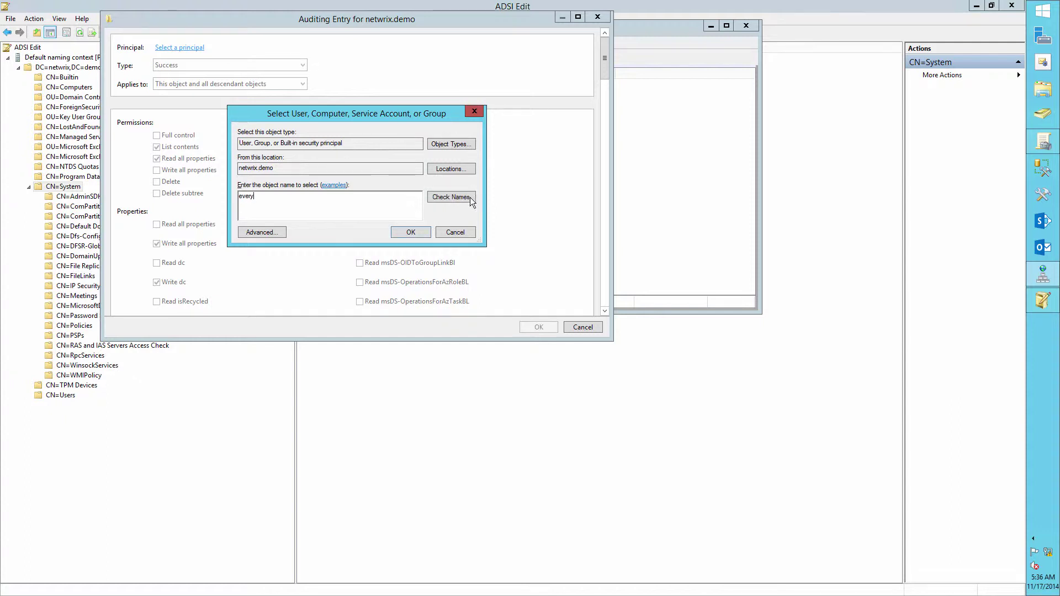
left_click(459, 200)
left_click(410, 232)
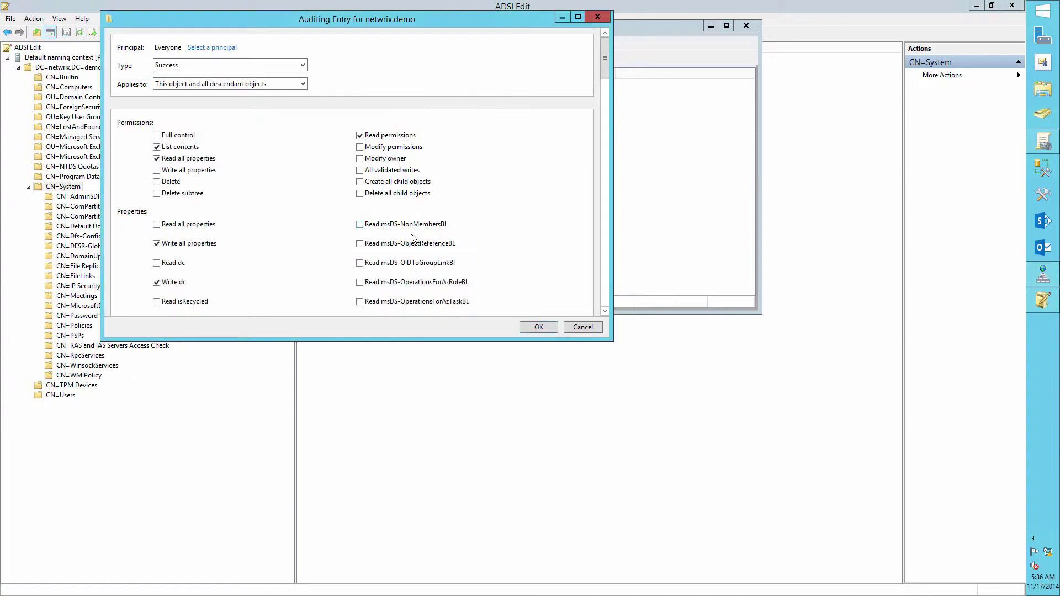
Step: Audit Write all properties, Delete and Delete subtree only, then apply and close
left_click(156, 147)
left_click(156, 170)
left_click(156, 181)
left_click(157, 193)
left_click(359, 135)
left_click(536, 328)
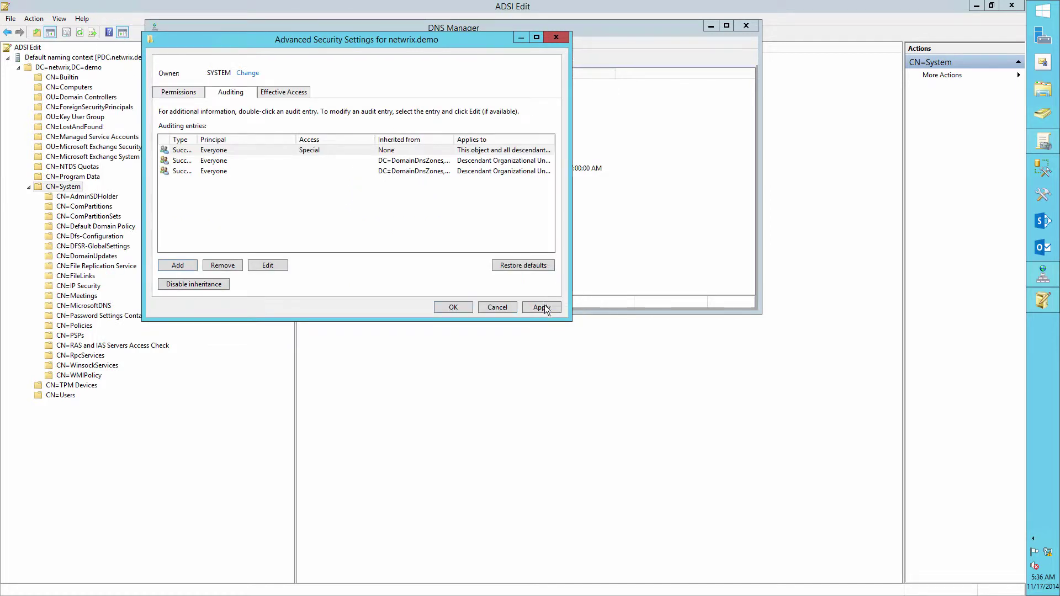
left_click(544, 306)
left_click(455, 308)
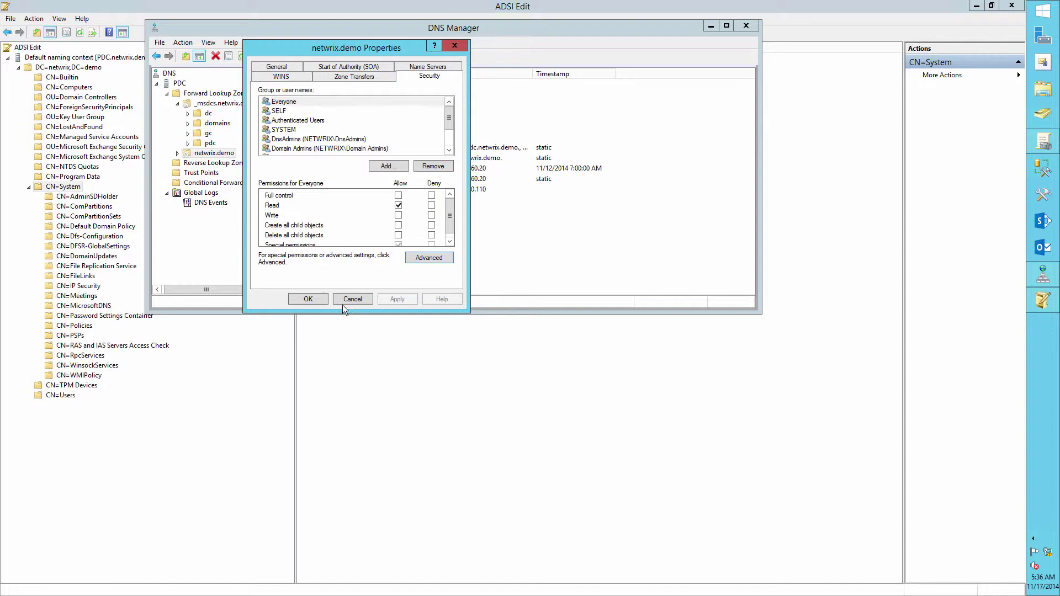
left_click(307, 299)
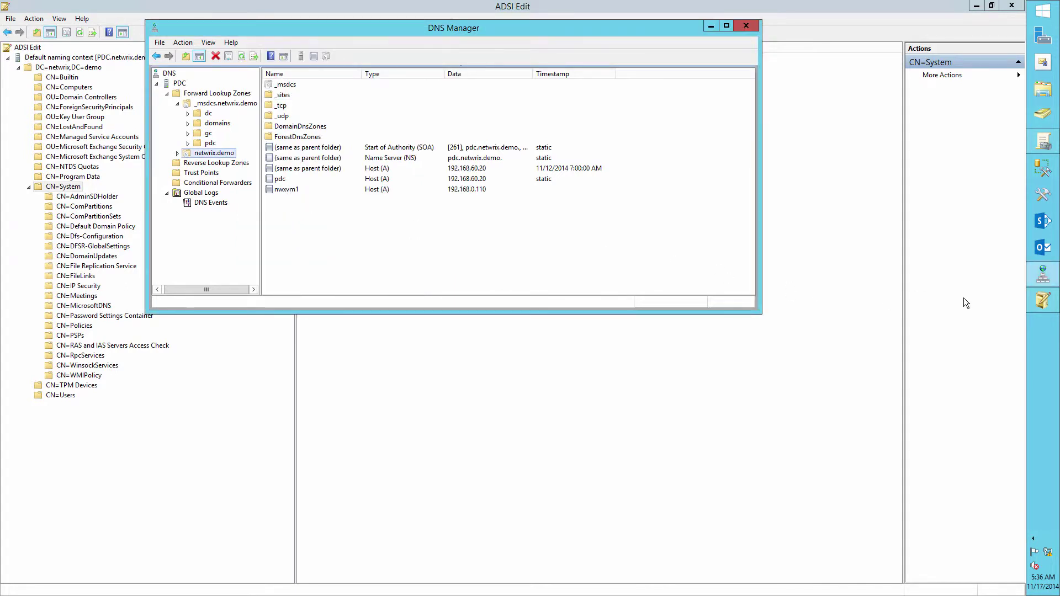
Step: Launch Event Viewer with eventvwr.msc from the Run prompt
key("super+r")
type("even")
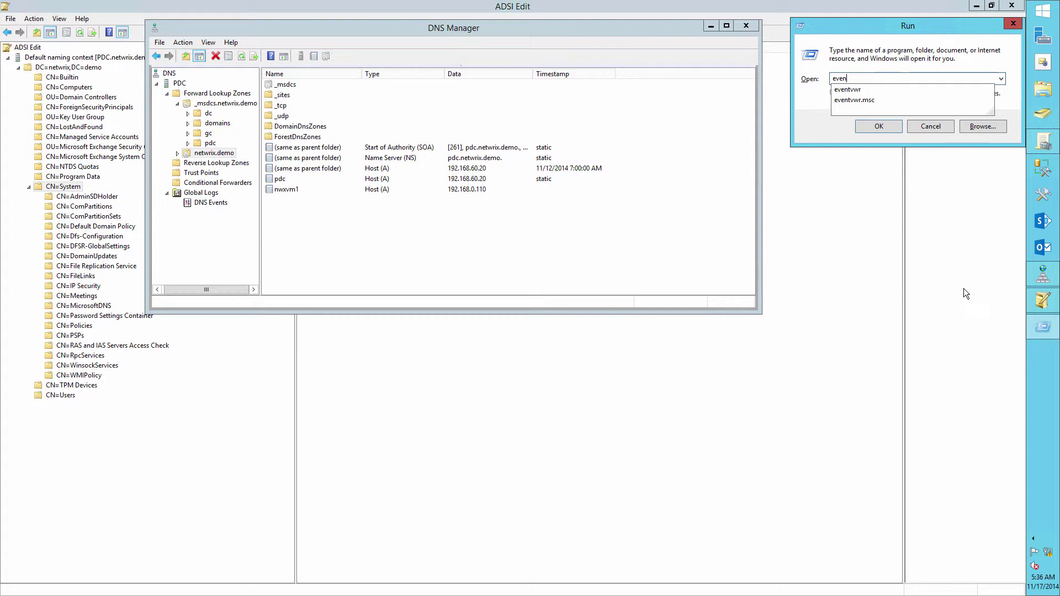
key("Down")
key("Down")
key("Return")
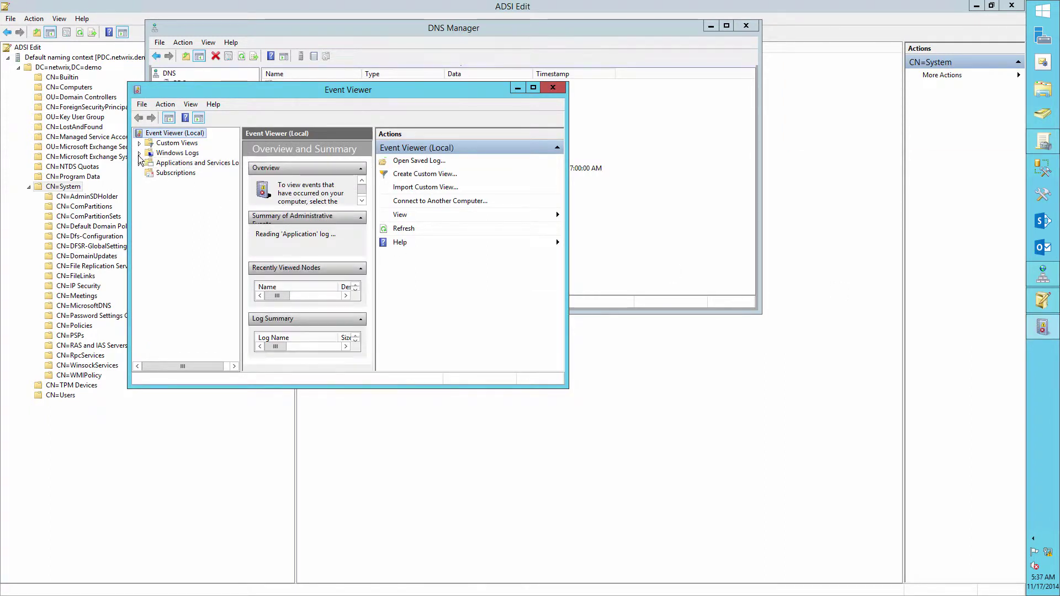
Step: Expand Windows Logs and review the Security log's properties (1.00 GB), then close them
left_click(139, 153)
right_click(172, 174)
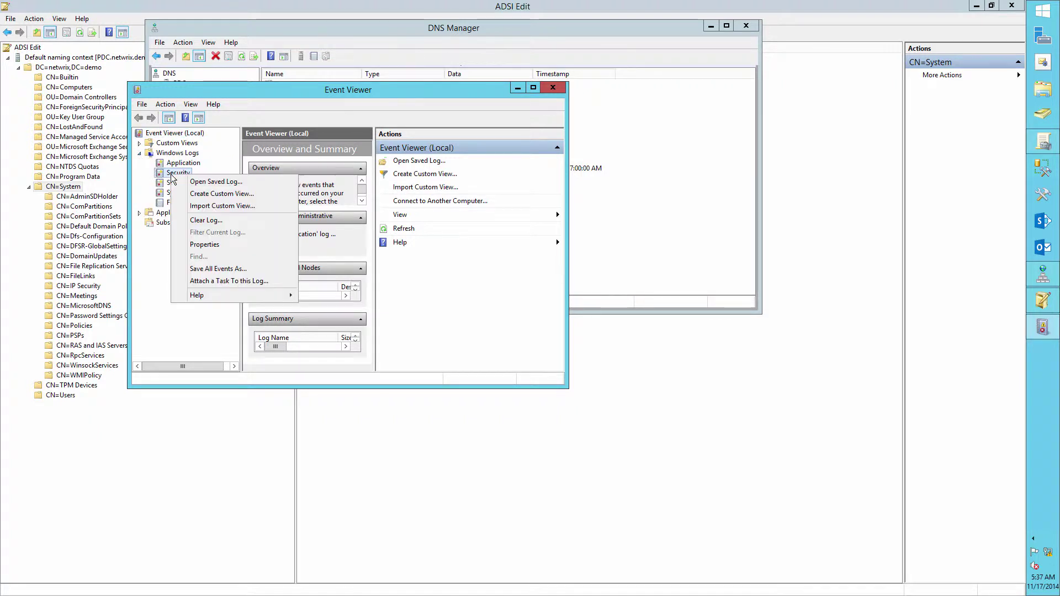
left_click(205, 245)
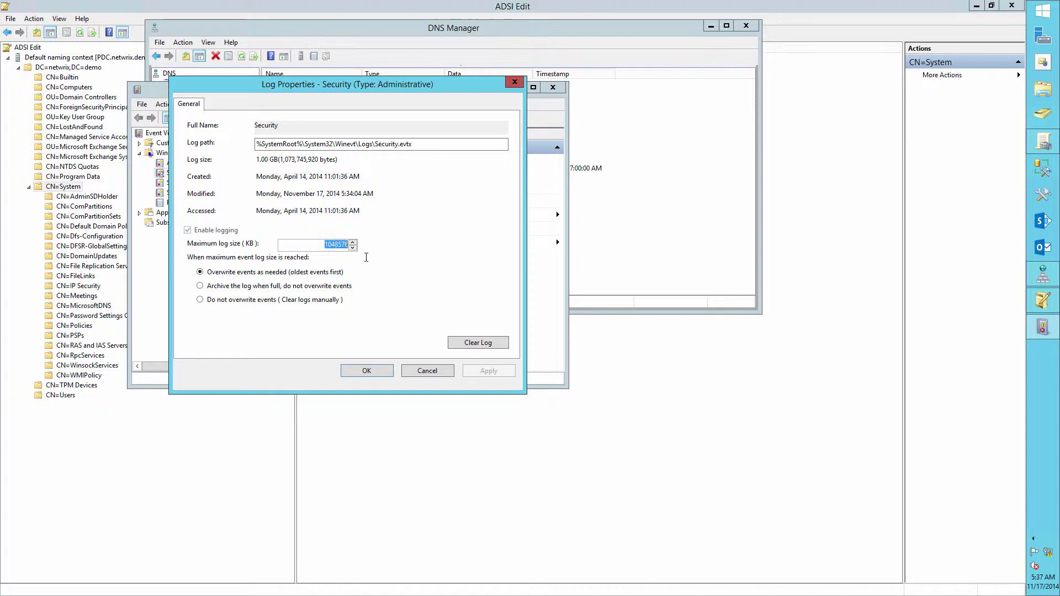
left_click(365, 371)
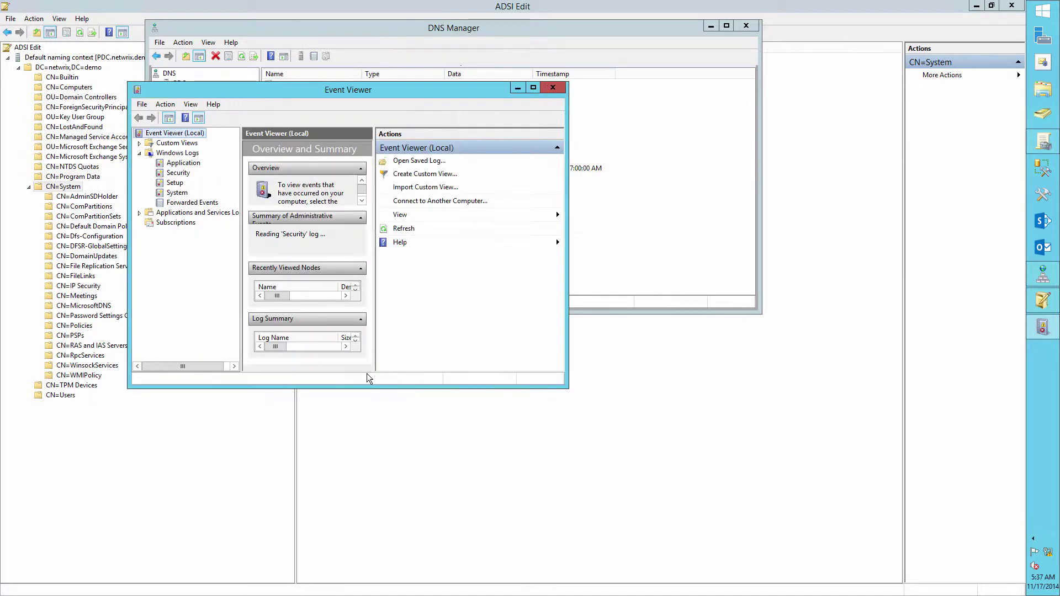
Step: Delete the nwxvm1 host record (192.168.0.110) and confirm with Yes
left_click(532, 88)
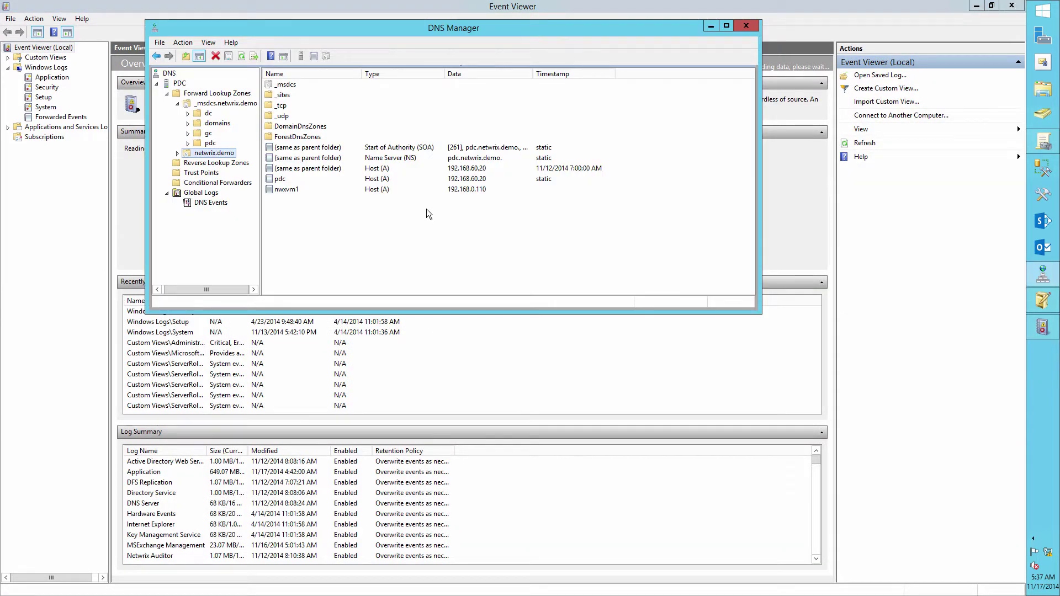
right_click(286, 190)
left_click(308, 197)
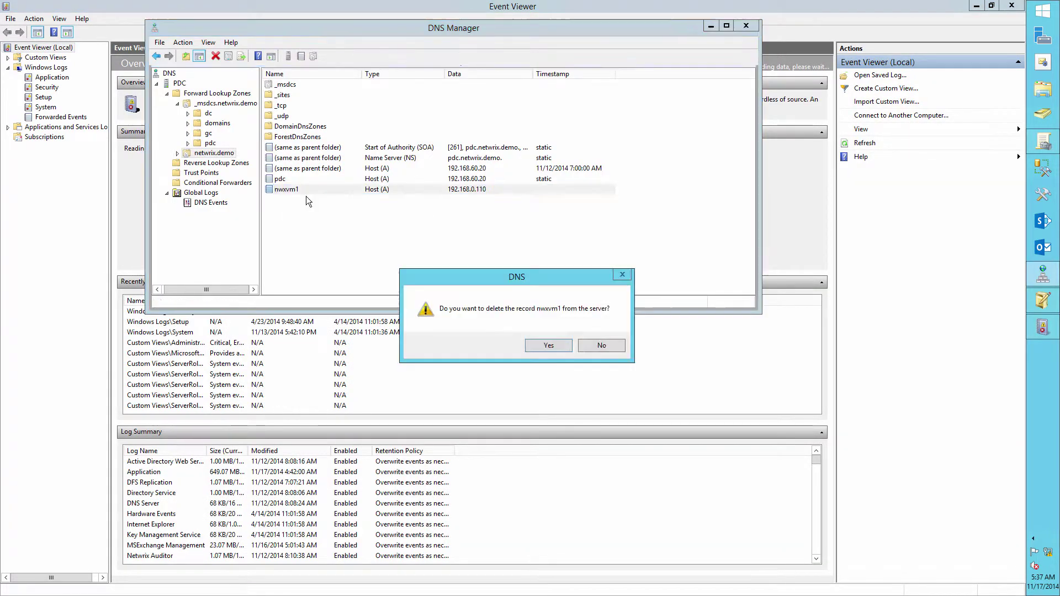
left_click(534, 347)
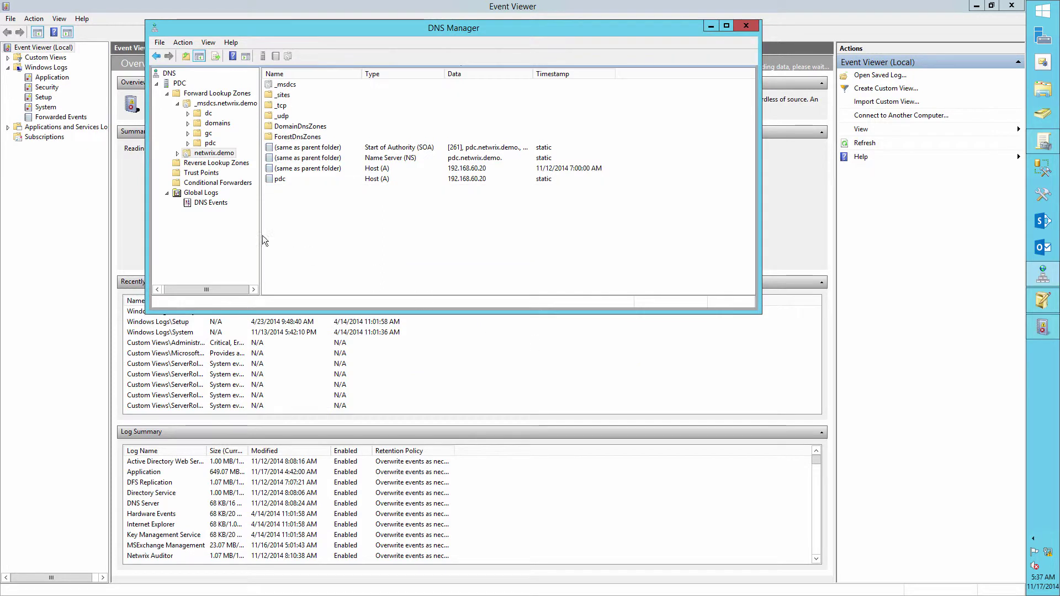
Step: Filter the Security log to Event ID 4662 to find the nwxvm1 audit event
right_click(47, 88)
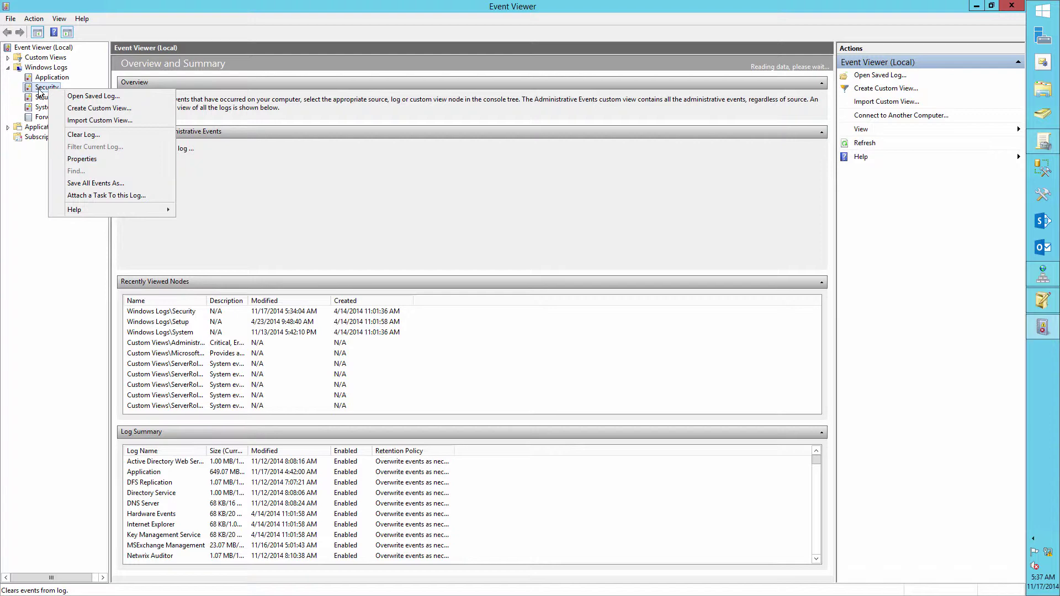
left_click(38, 89)
right_click(39, 88)
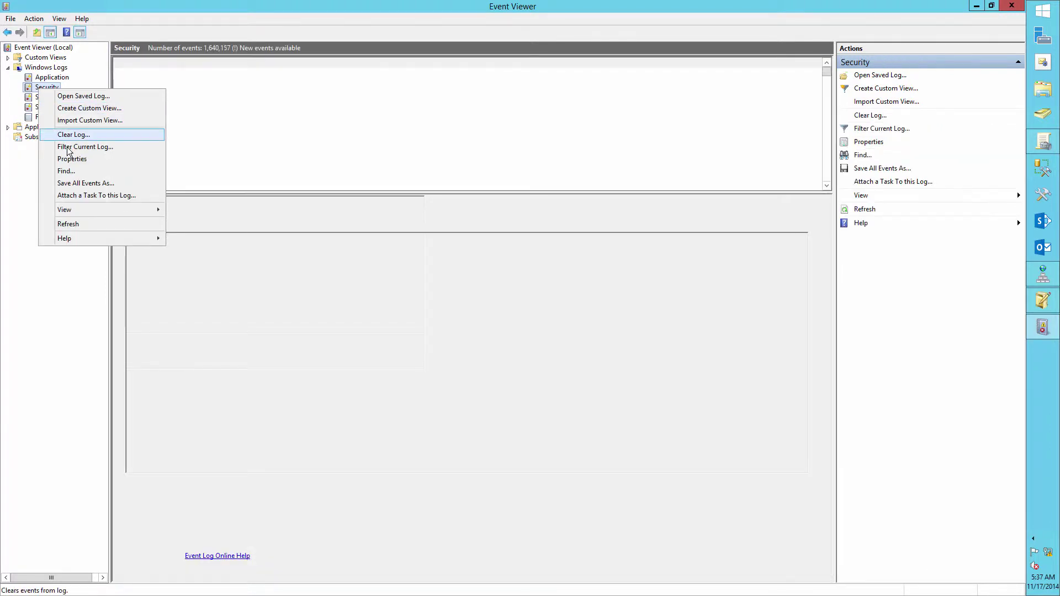
left_click(68, 147)
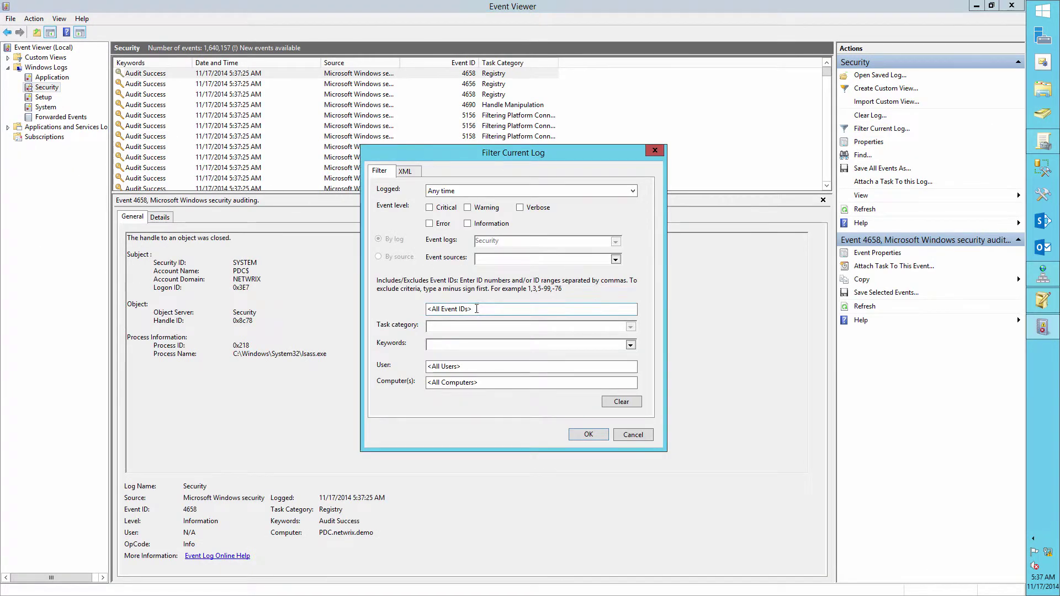
left_click(477, 308)
type("4662")
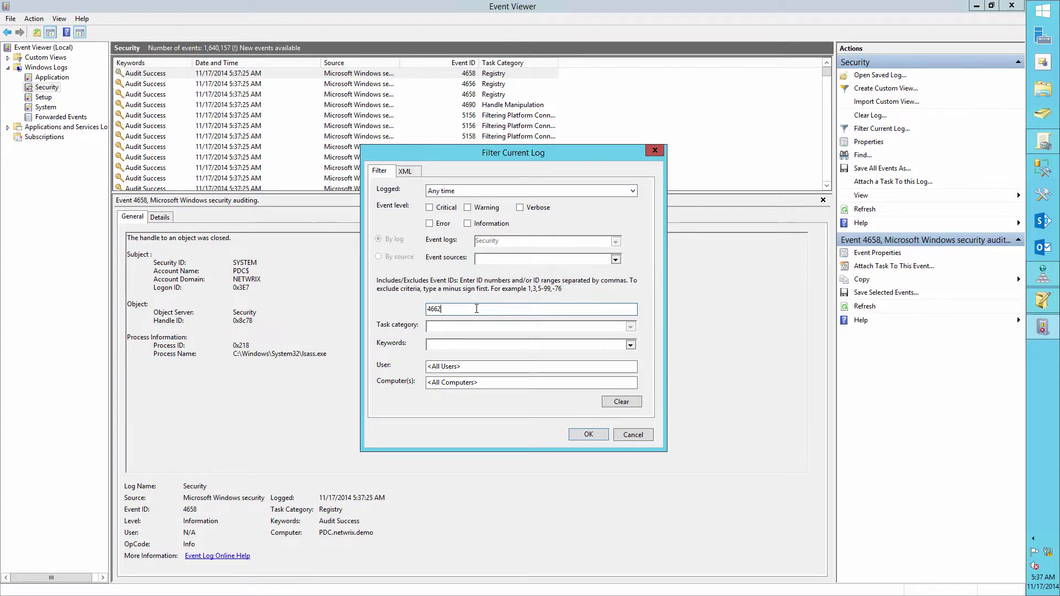
key("Return")
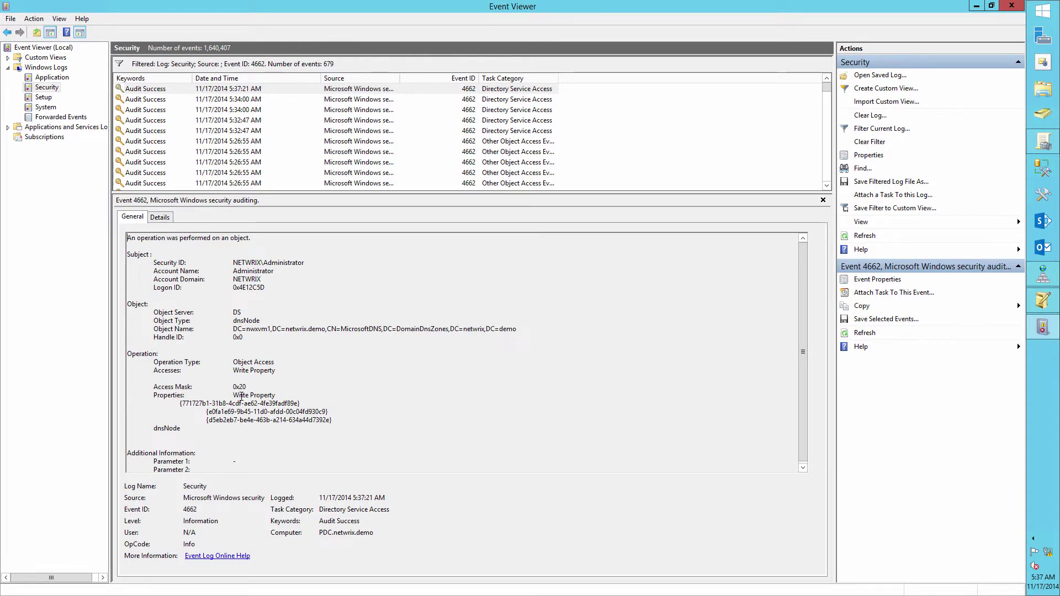
key("alt+Tab")
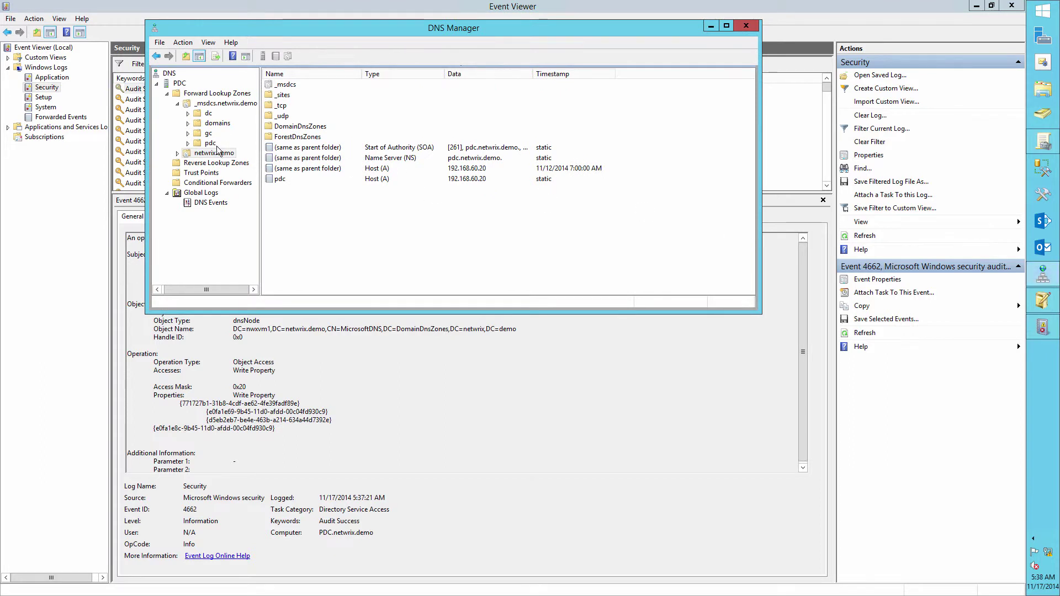
left_click(177, 154)
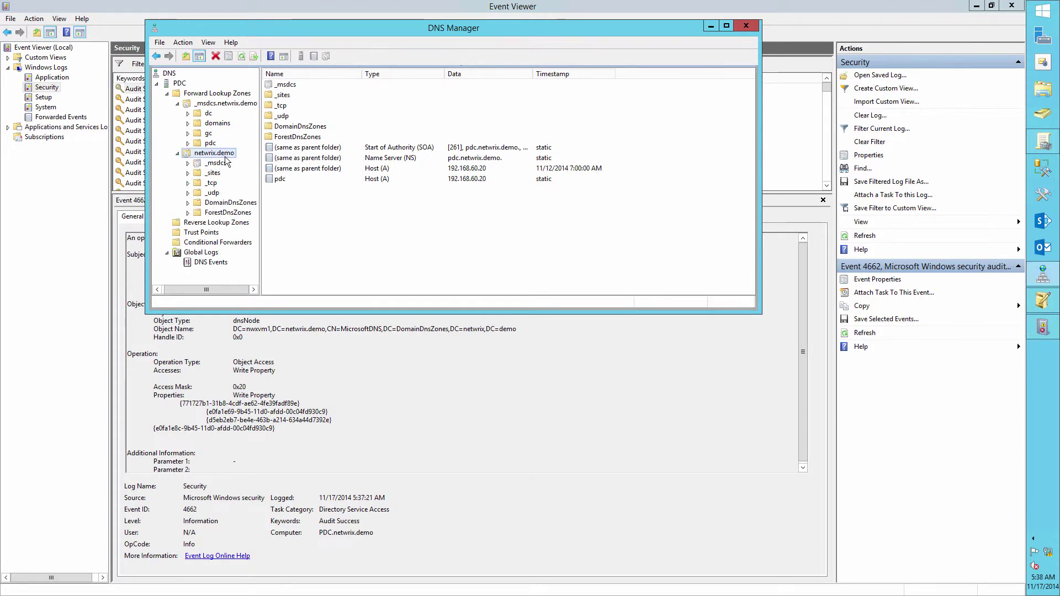
left_click(394, 218)
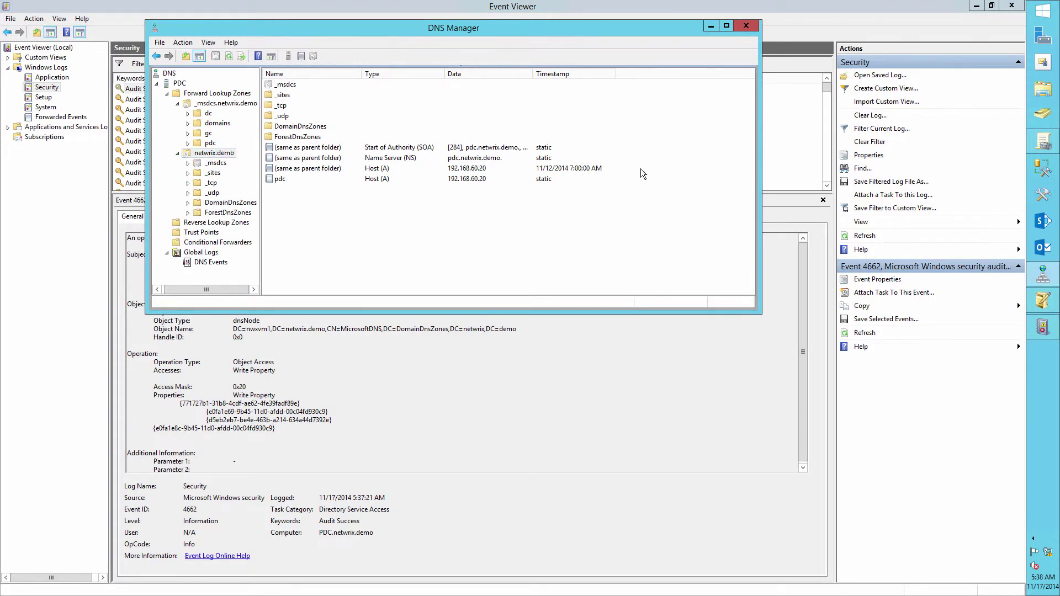
left_click(711, 26)
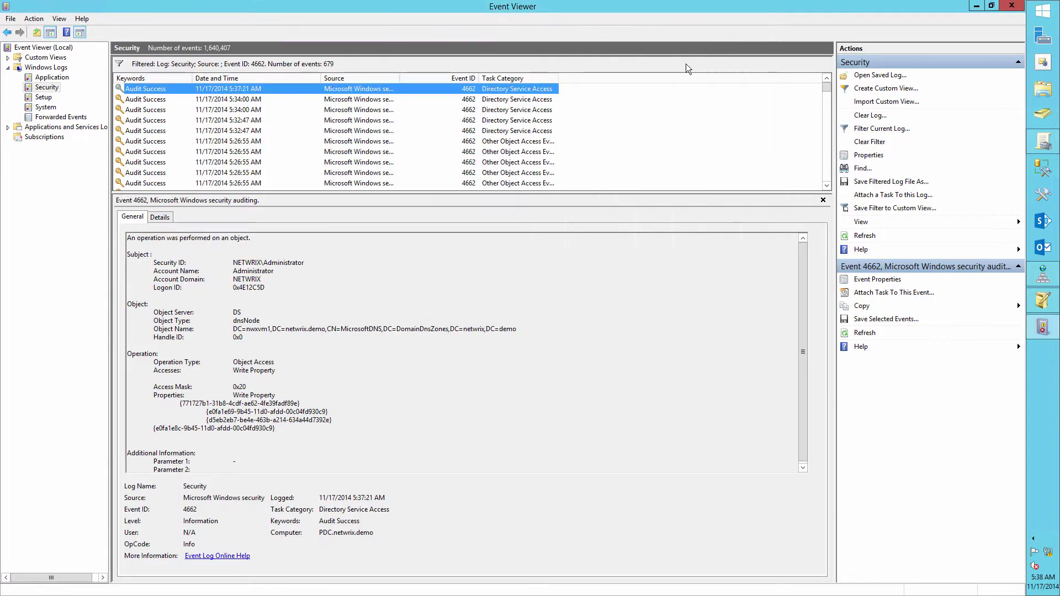
left_click(527, 258)
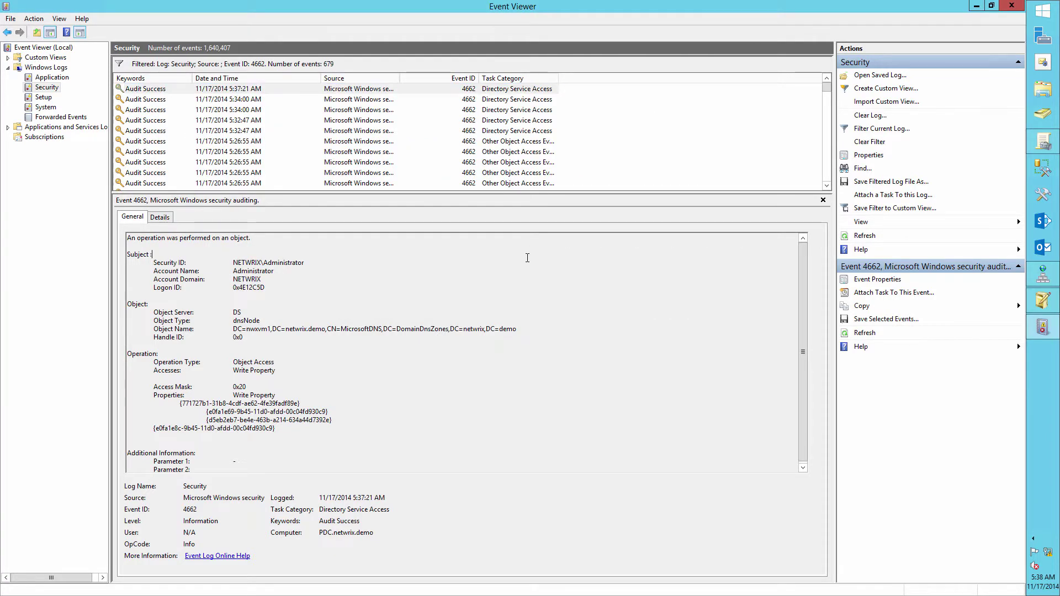